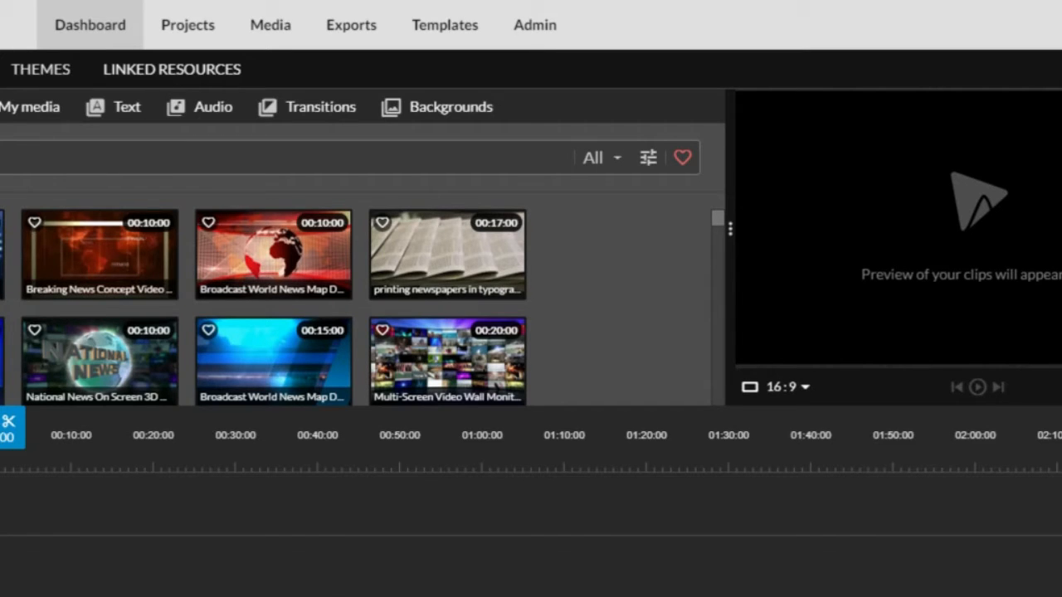
Place the Broadcast World News Map clip at 00:00 on the timeline as the intro
left_click(272, 257)
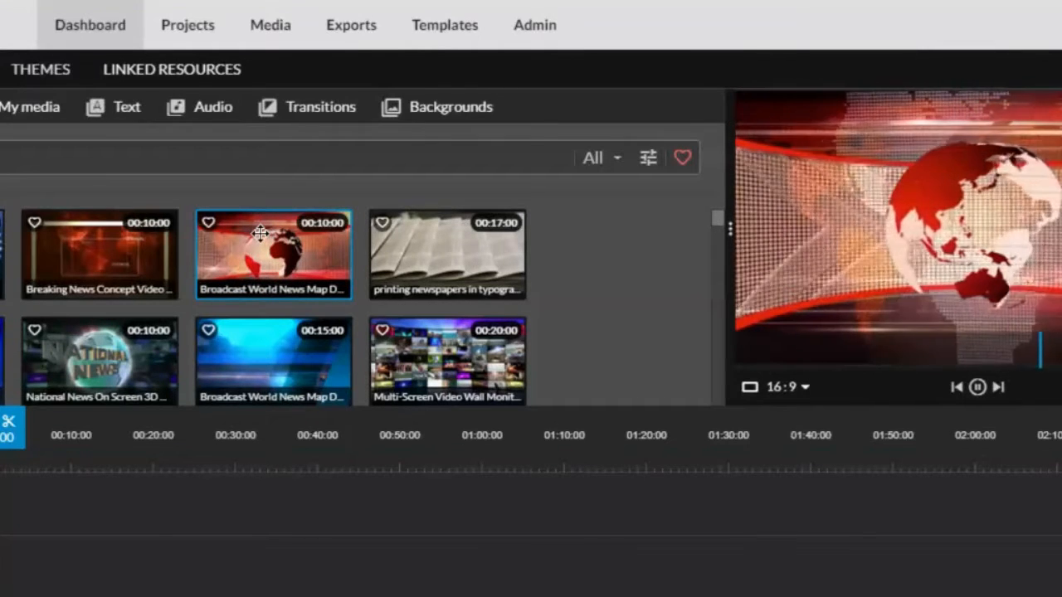
left_click_drag(259, 235, 5, 547)
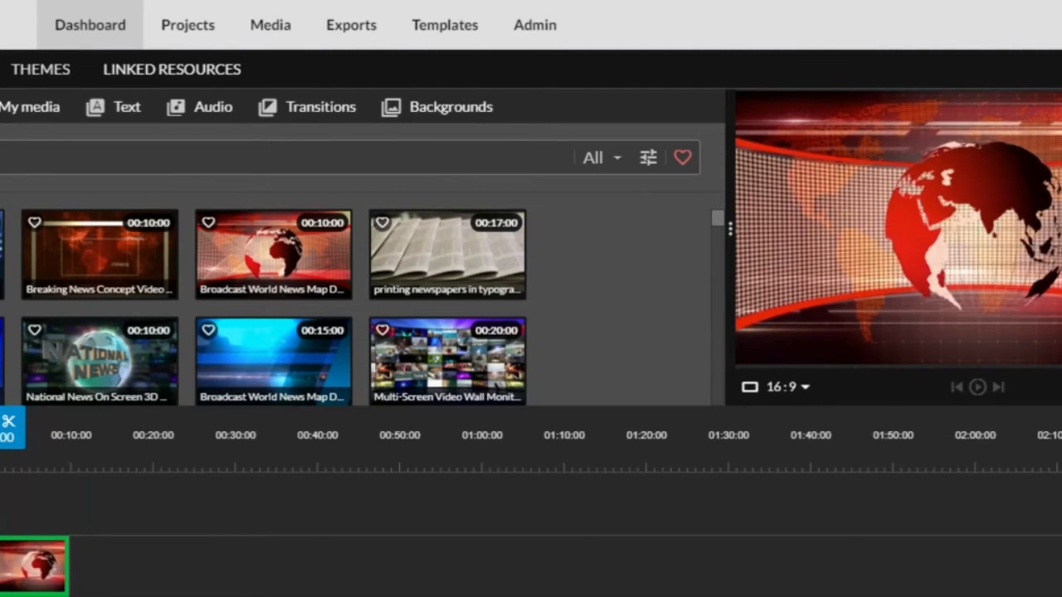
mouse_move(3, 551)
left_mouse_down()
mouse_move(18, 503)
mouse_move(6, 502)
mouse_move(5, 565)
left_mouse_up()
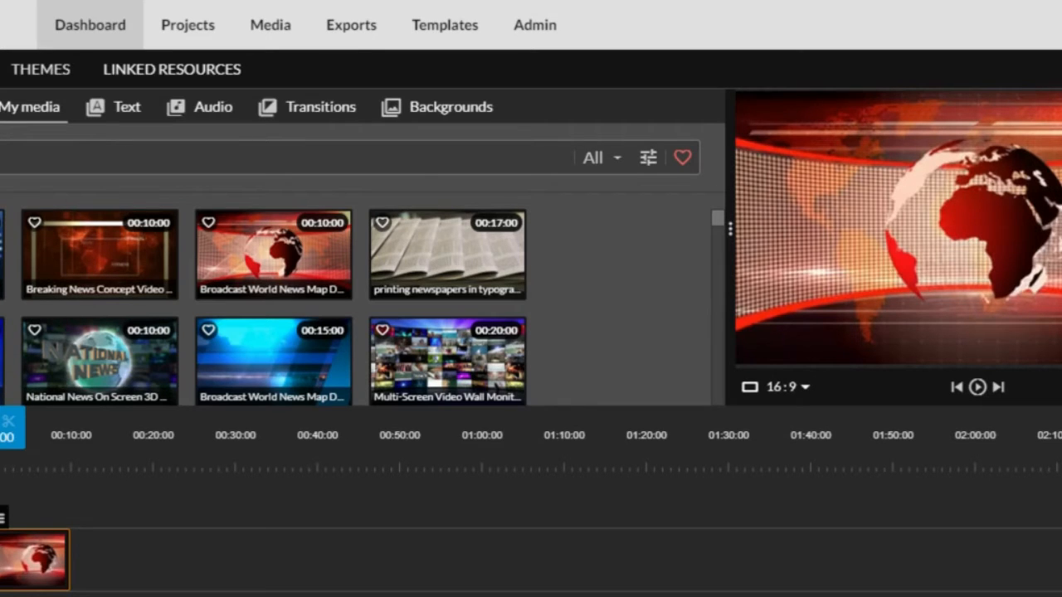
Drop the 08:57 screen recording from My media after the globe intro, then delete it again
left_click(32, 112)
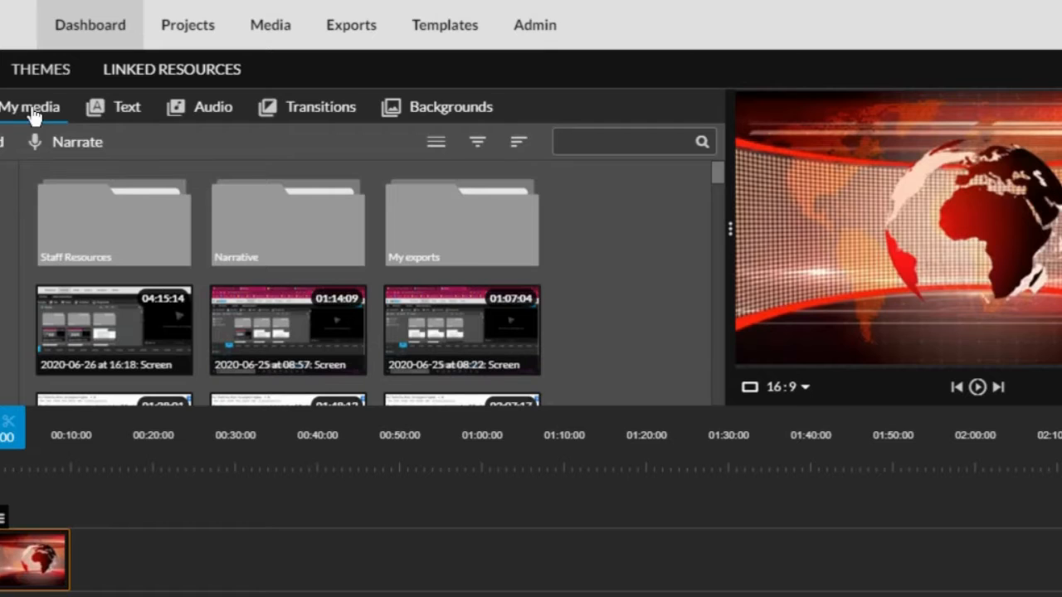
scroll(515, 316, "down", 2)
scroll(512, 320, "down", 10)
scroll(511, 320, "down", 4)
scroll(511, 320, "up", 15)
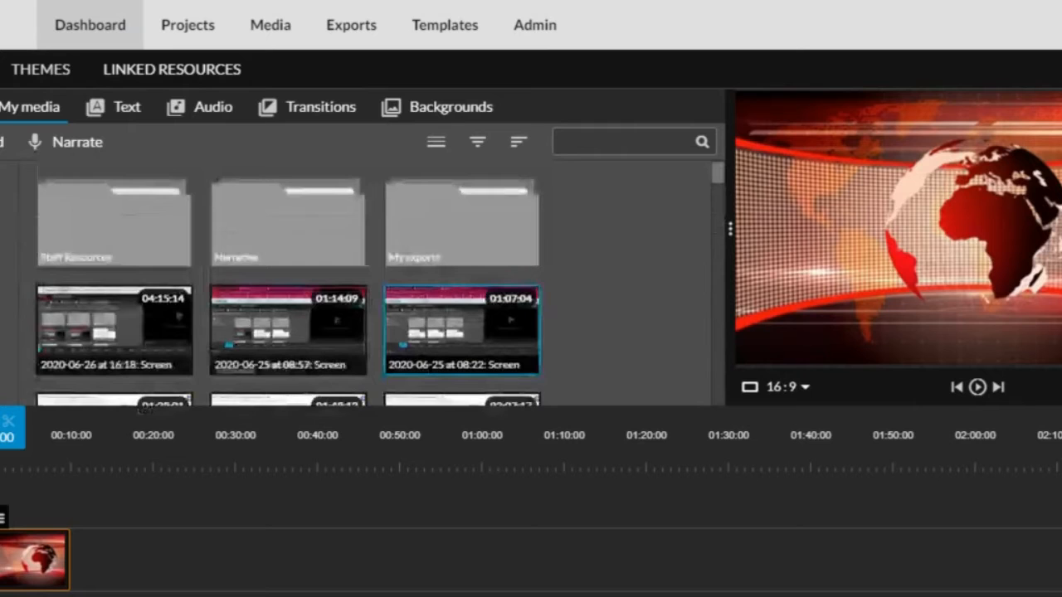
left_click(287, 353)
left_click_drag(289, 351, 102, 563)
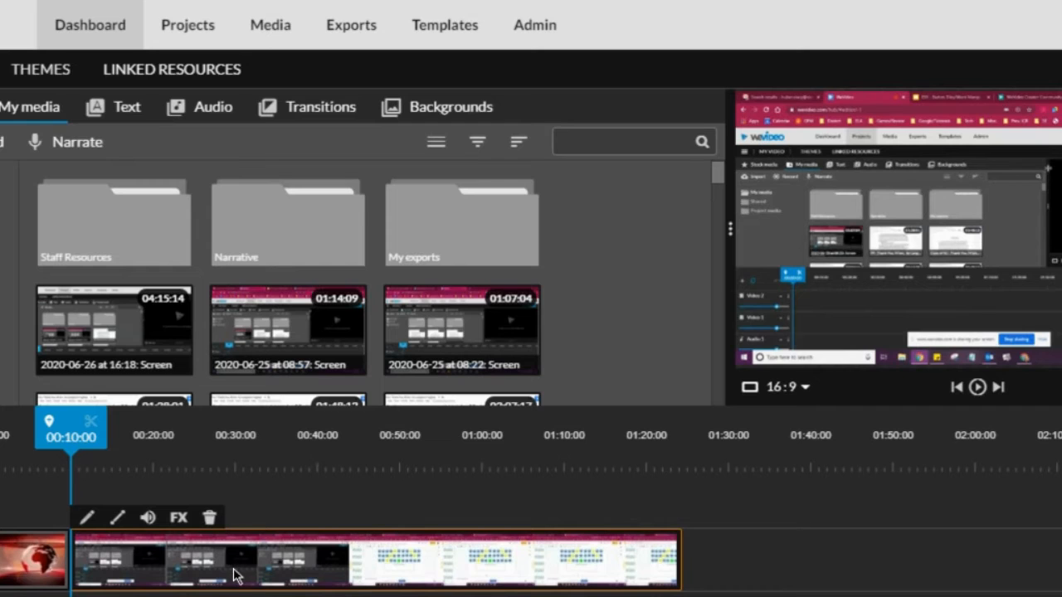
key("Delete")
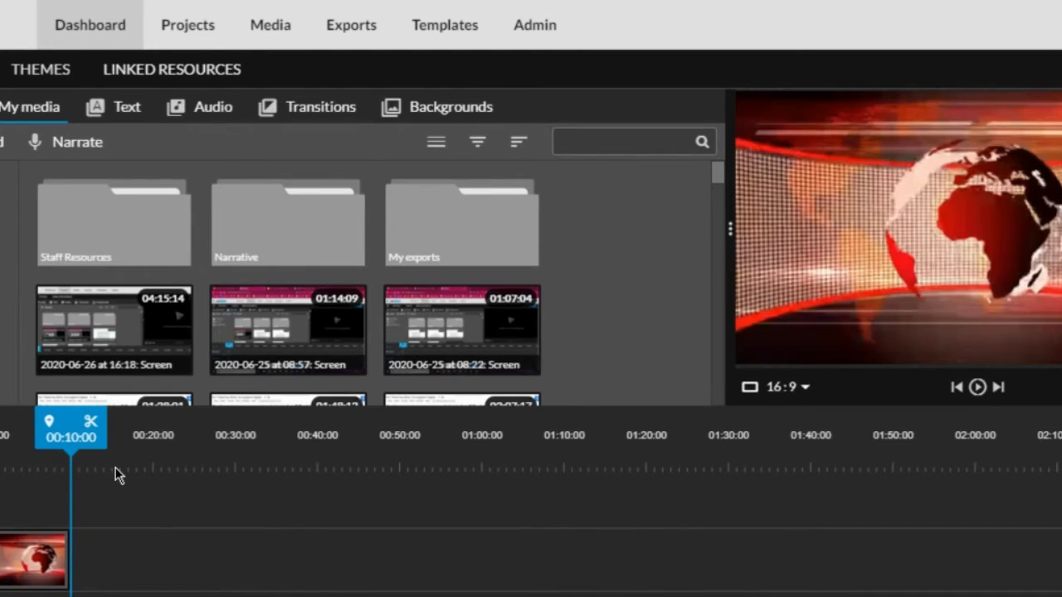
left_click(120, 110)
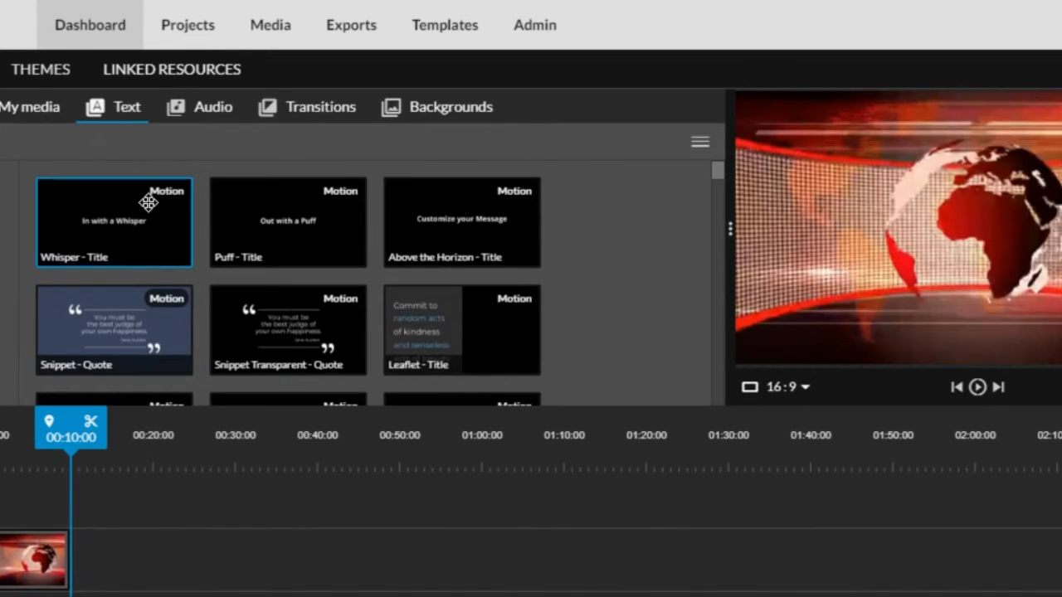
Put the Whisper title above the globe clip and stretch it to end at 00:10:00
left_click(107, 219)
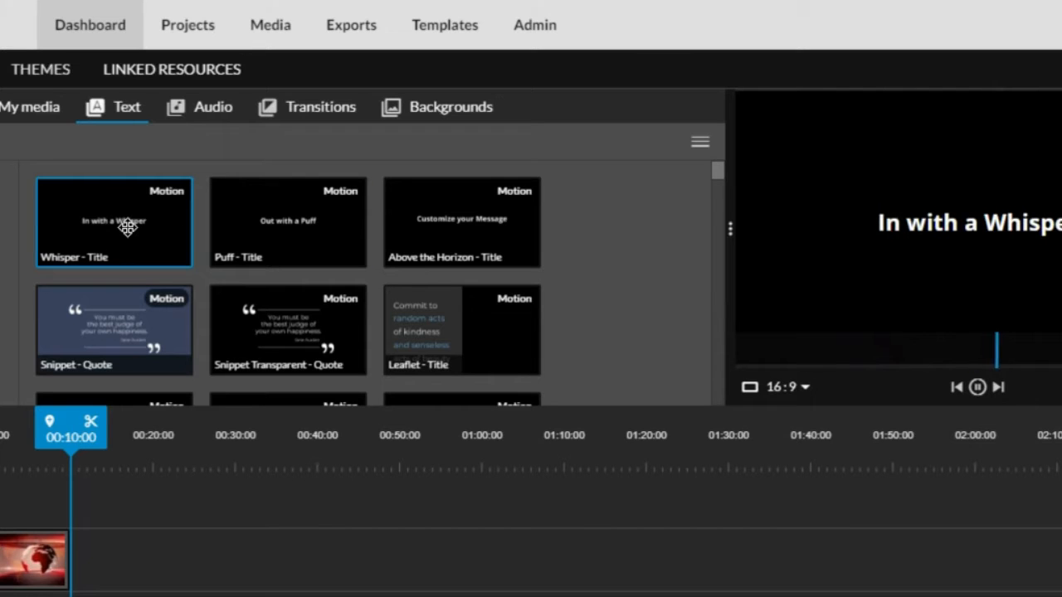
left_click_drag(128, 228, 14, 504)
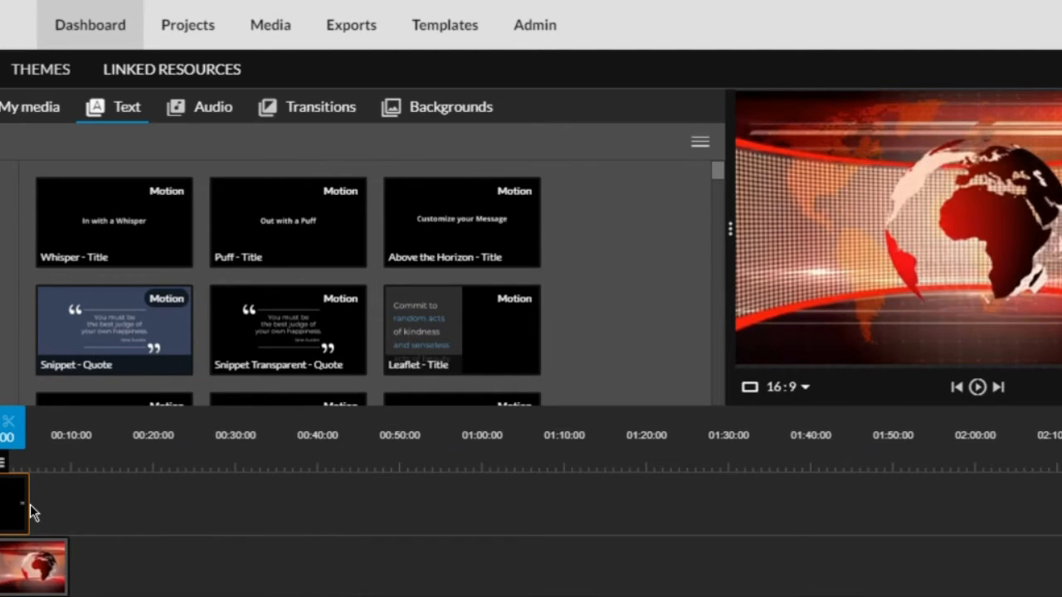
left_click_drag(29, 503, 29, 504)
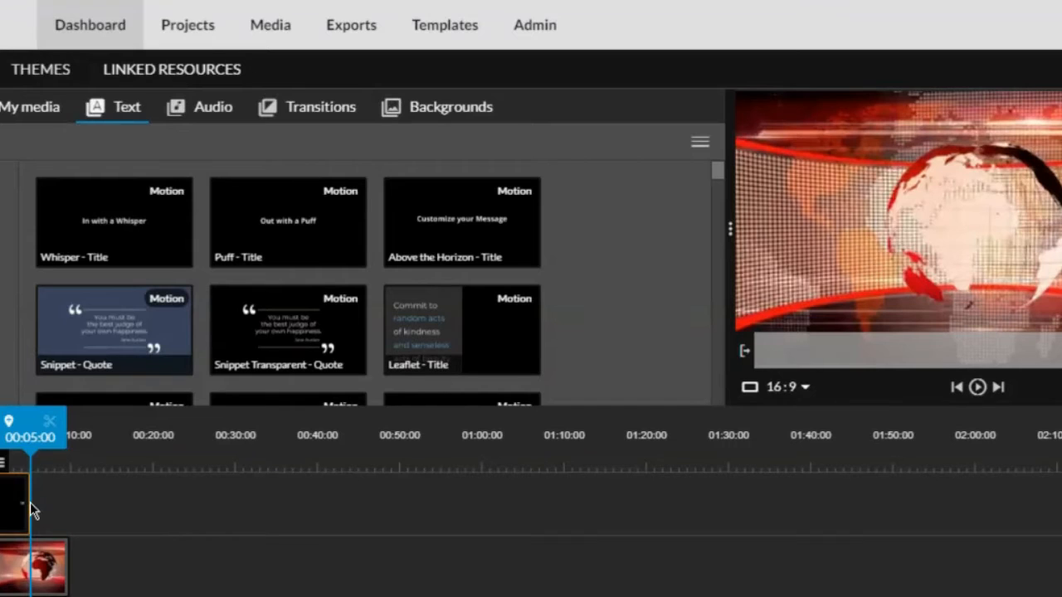
left_click_drag(22, 507, 66, 506)
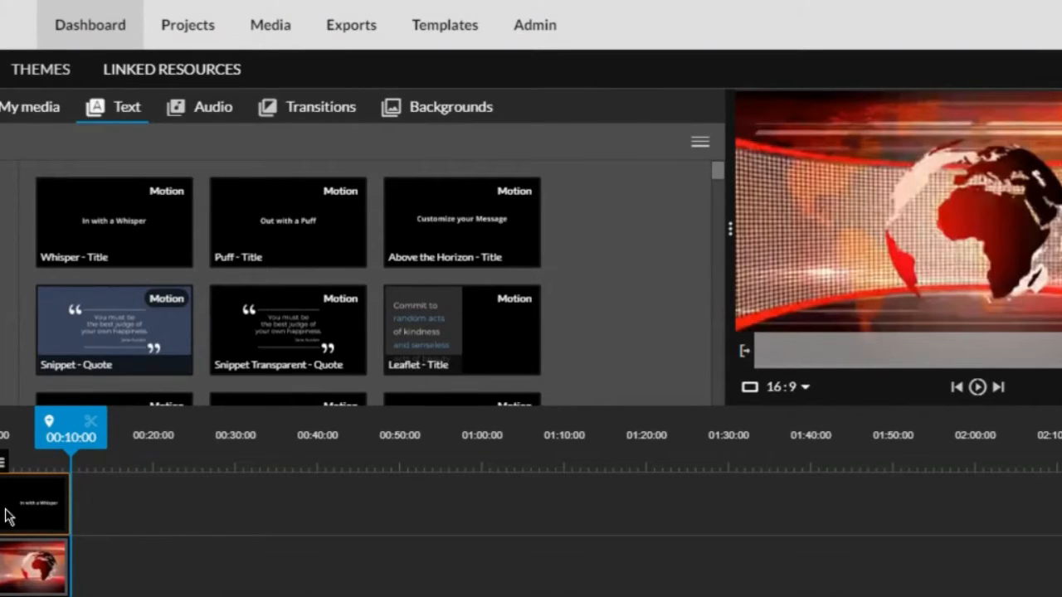
mouse_move(4, 469)
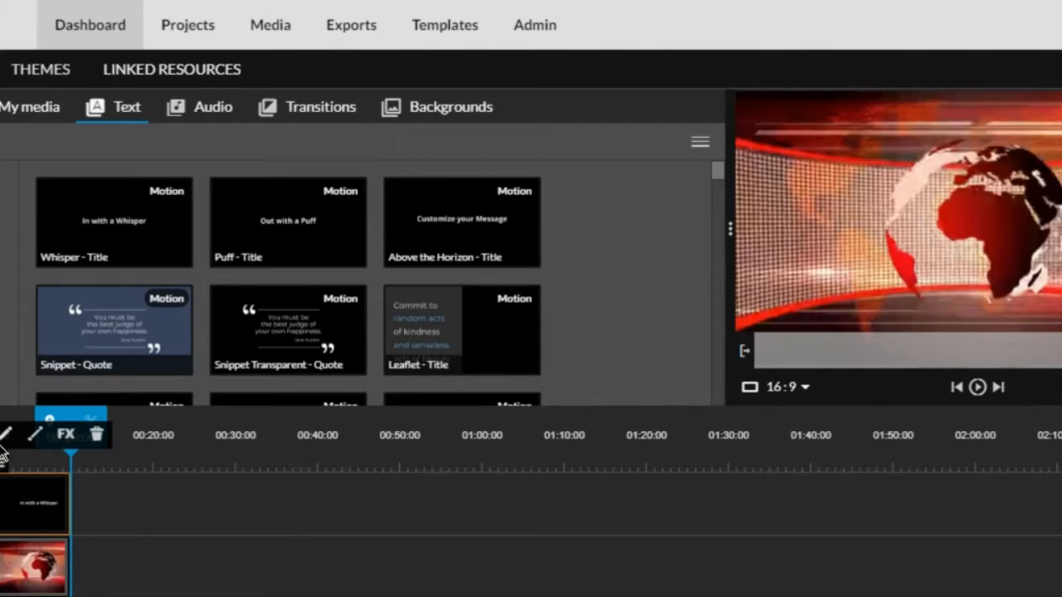
Change the title text to 'This is my sample text.' and save the changes
left_click(5, 433)
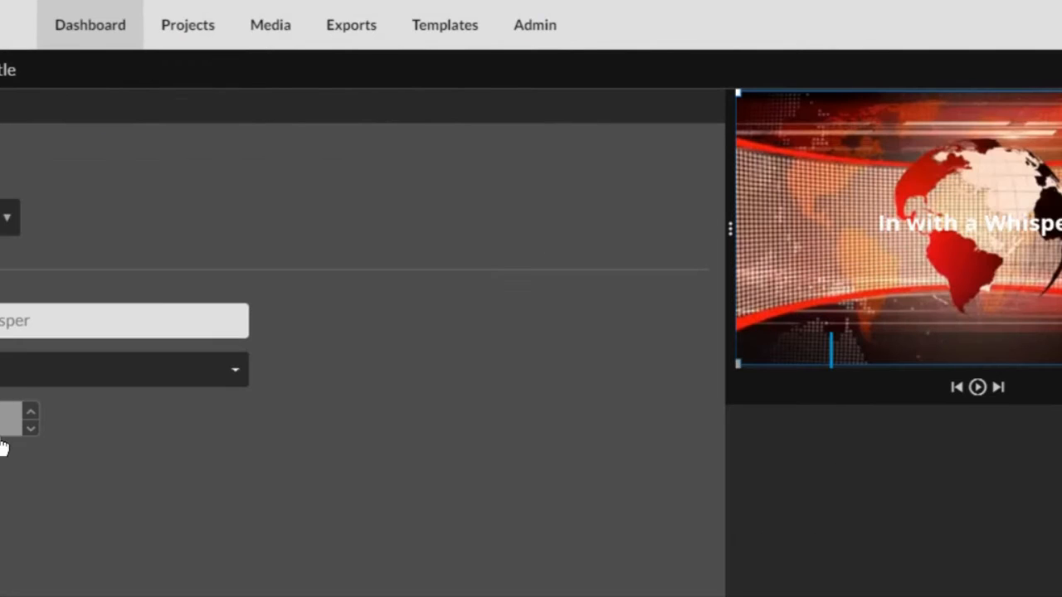
left_click(44, 320)
type("This")
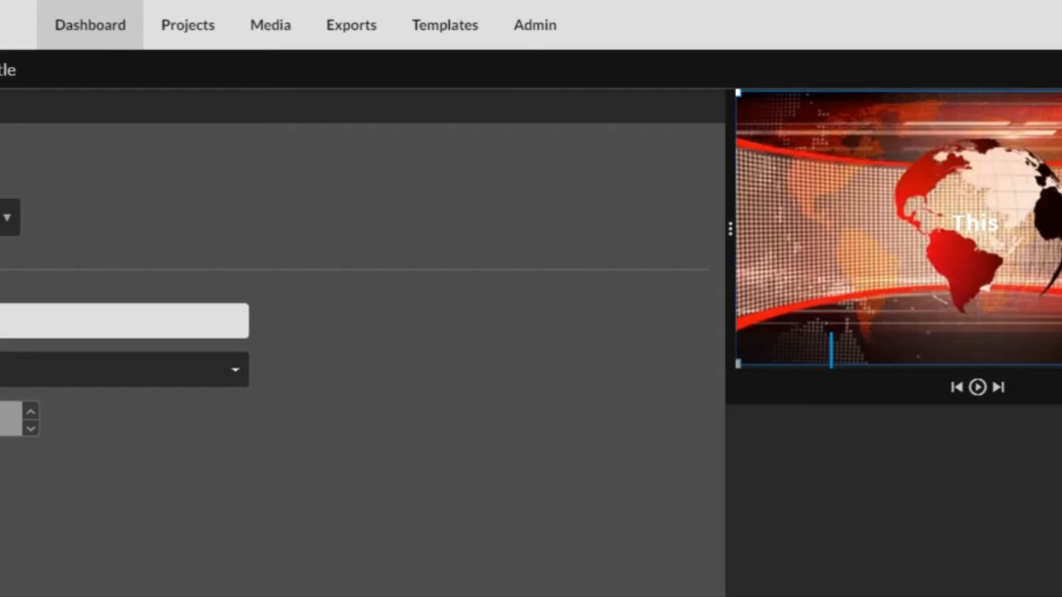
type(" is my sample text.")
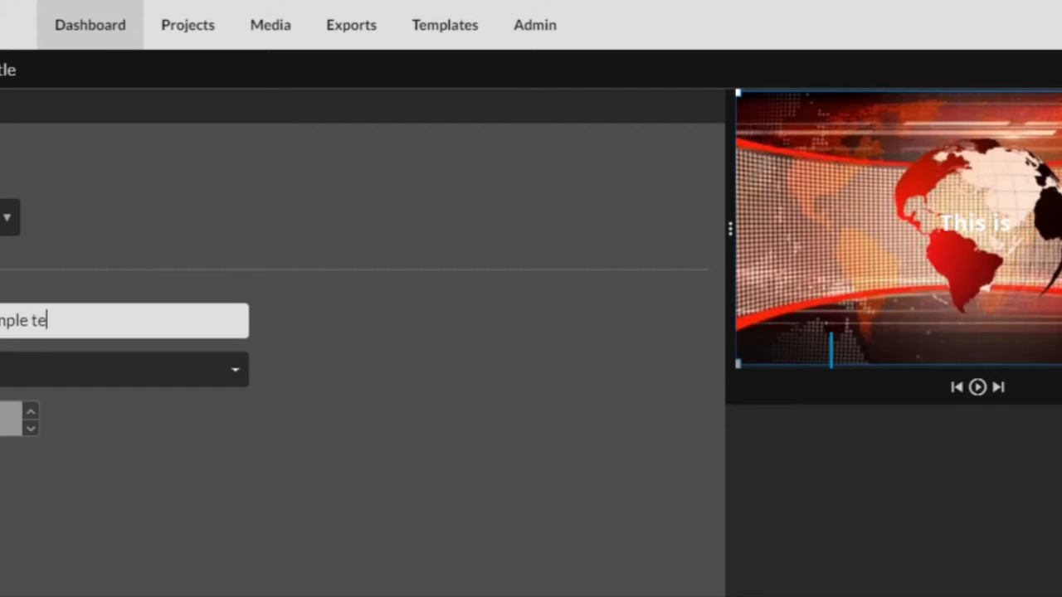
scroll(648, 479, "down", 1)
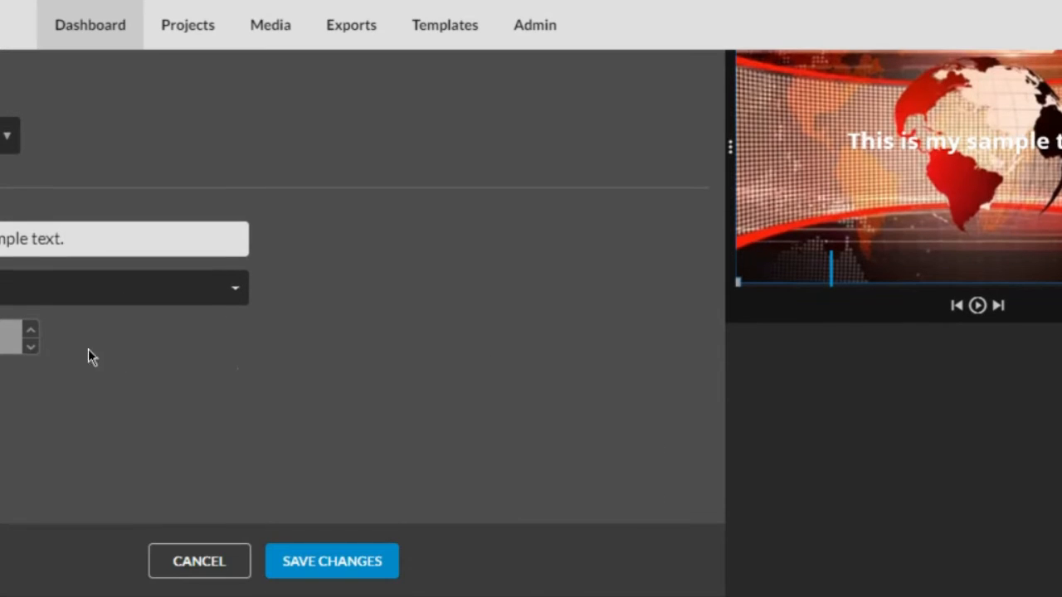
left_click(332, 564)
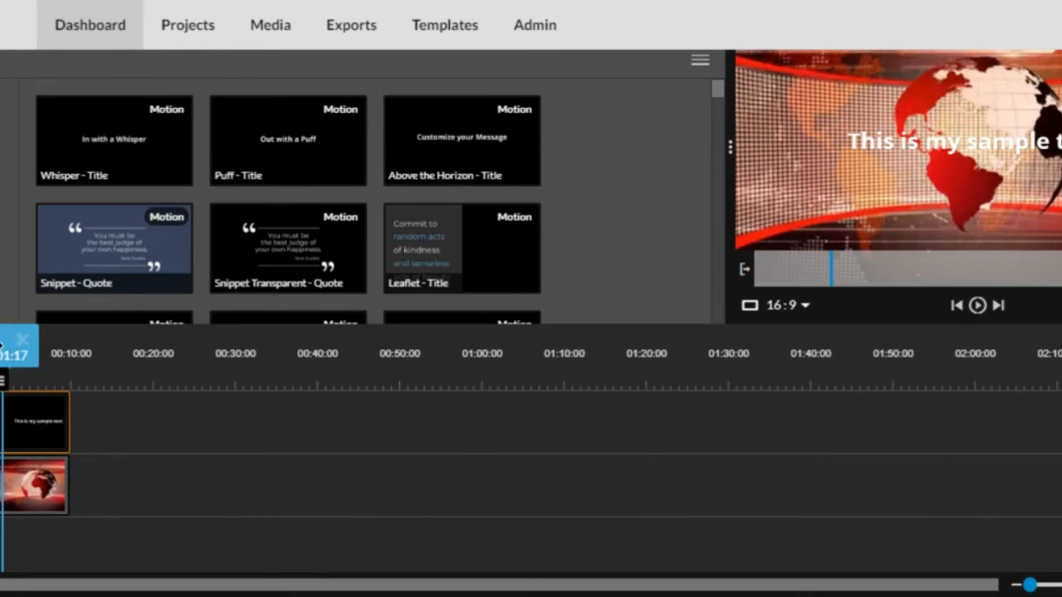
Play the intro from the start to check the new title wording
left_click_drag(4, 342, 0, 342)
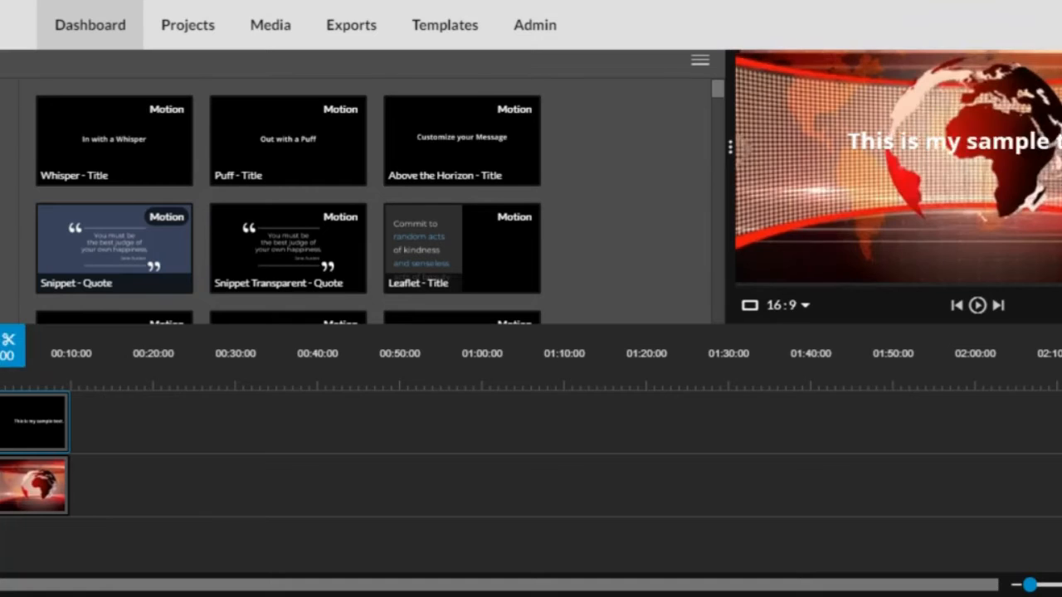
left_click(979, 306)
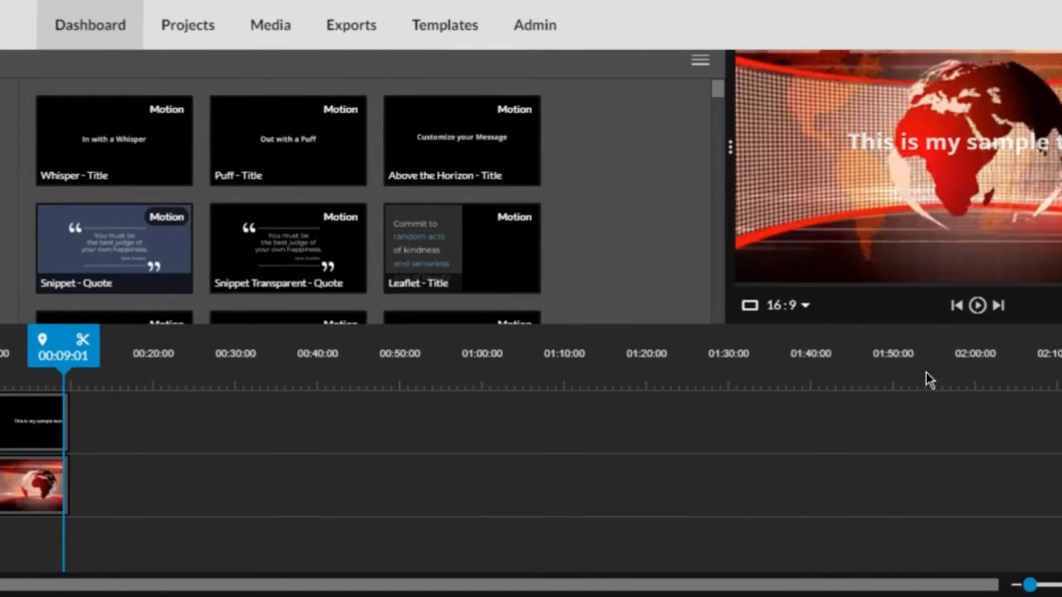
scroll(178, 251, "up", 2)
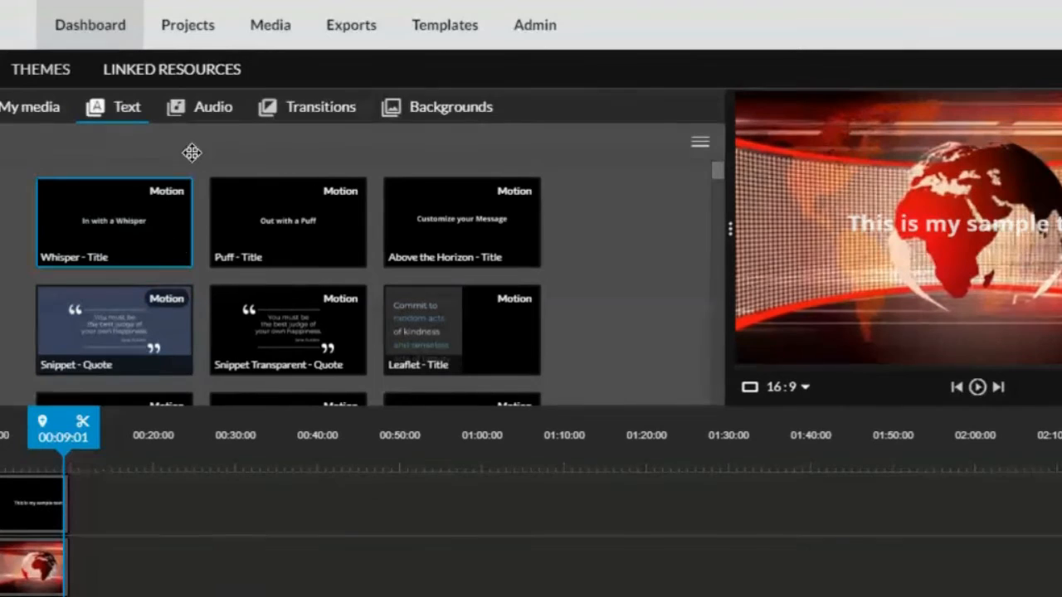
left_click(222, 119)
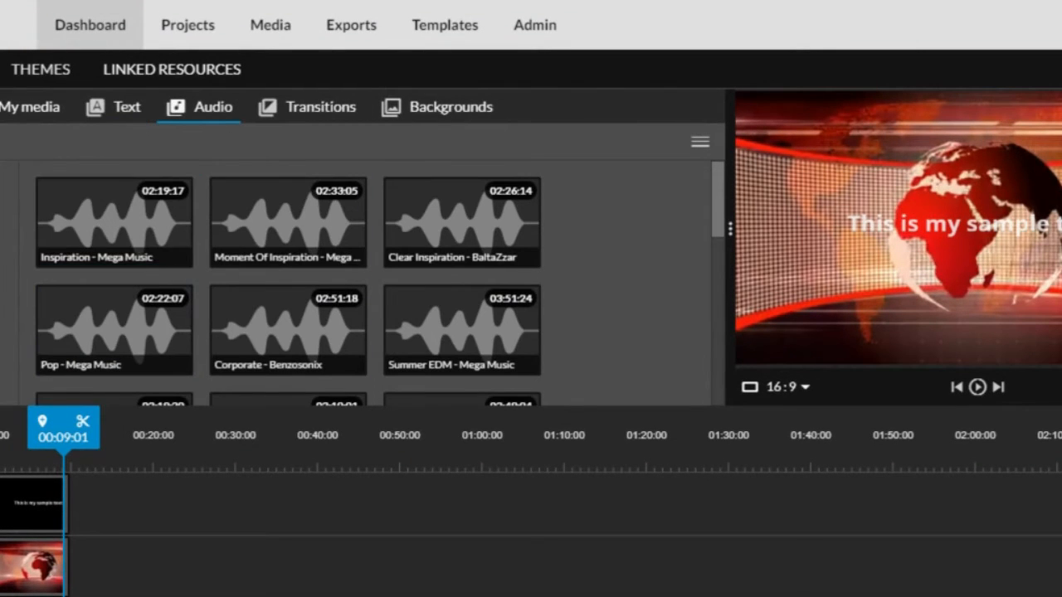
Add the Summer Rock music on its own lower track and check it in playback
scroll(260, 302, "down", 5)
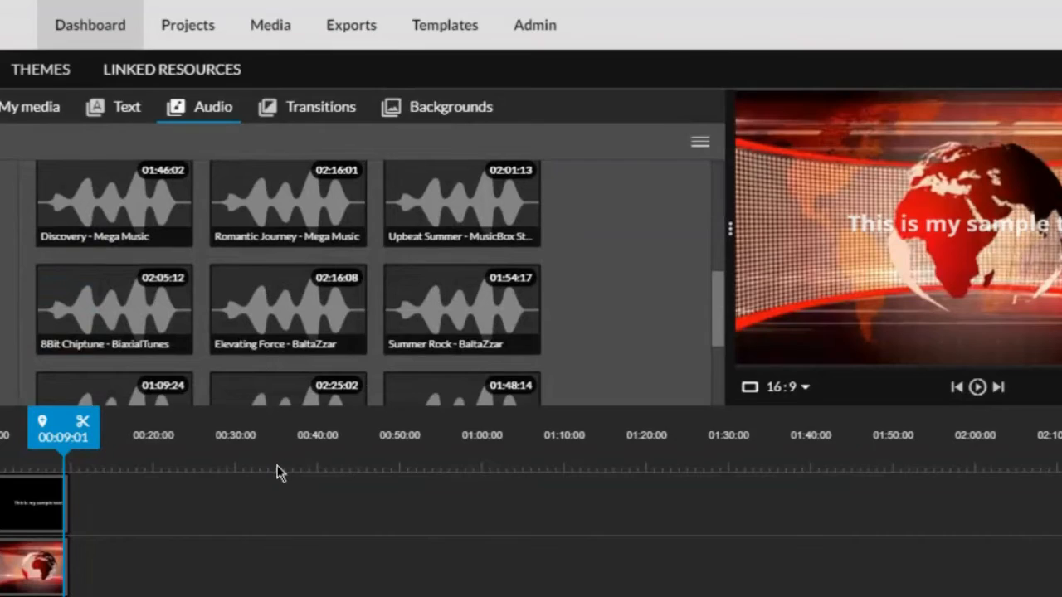
scroll(278, 472, "down", 1)
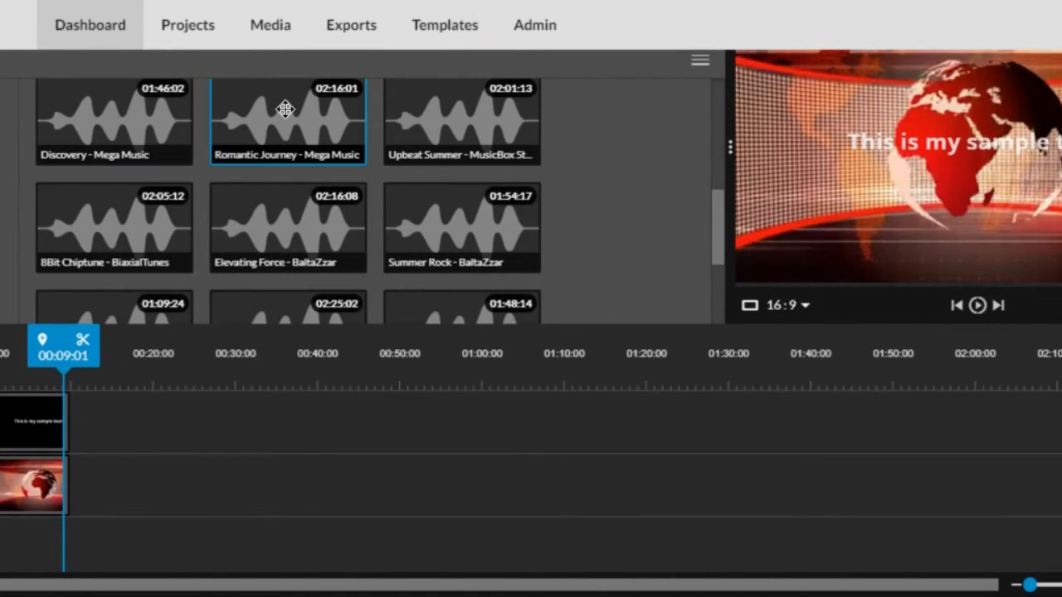
left_click_drag(452, 222, 155, 423)
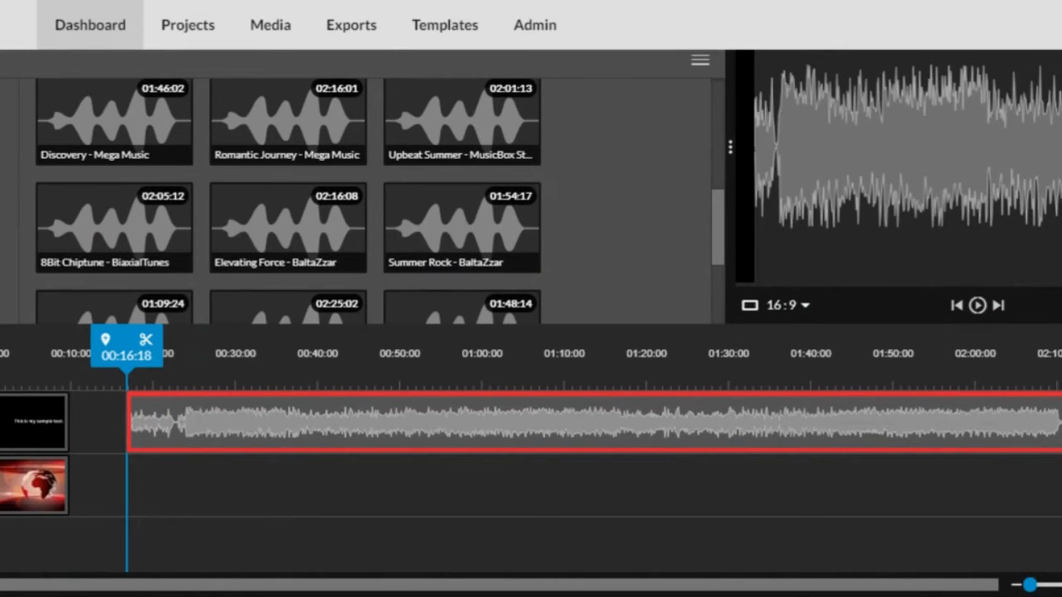
mouse_move(154, 423)
left_mouse_down()
mouse_move(118, 486)
mouse_move(131, 489)
mouse_move(117, 543)
mouse_move(9, 545)
left_mouse_up()
left_click(977, 305)
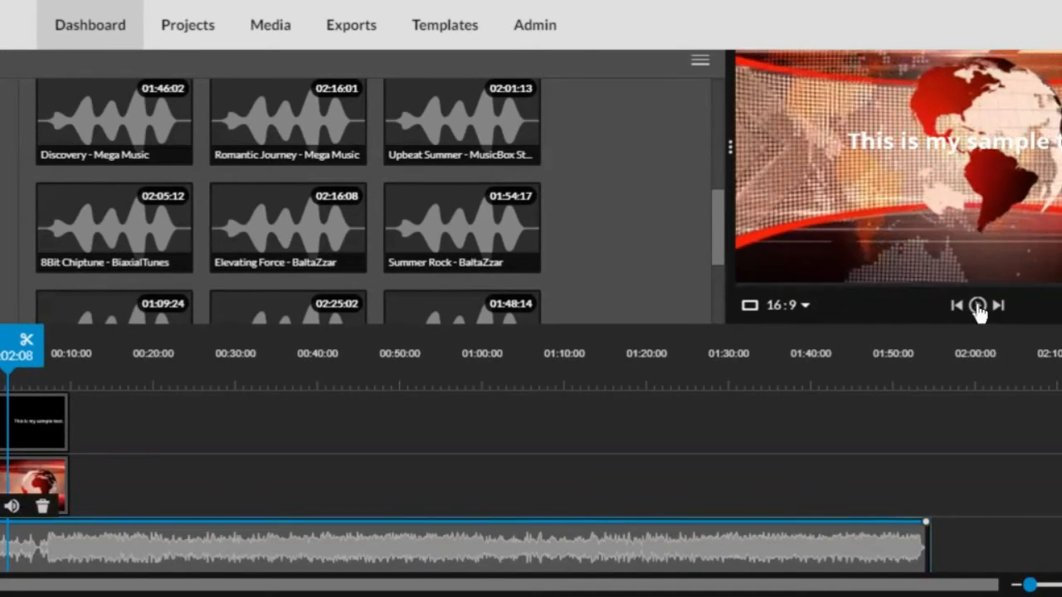
left_click(978, 305)
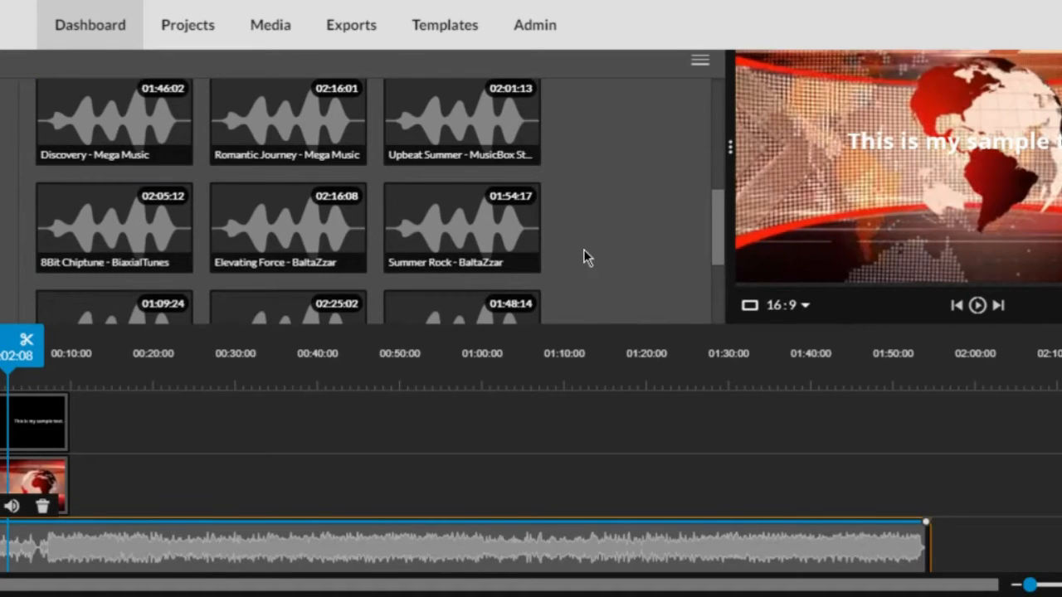
scroll(384, 321, "up", 5)
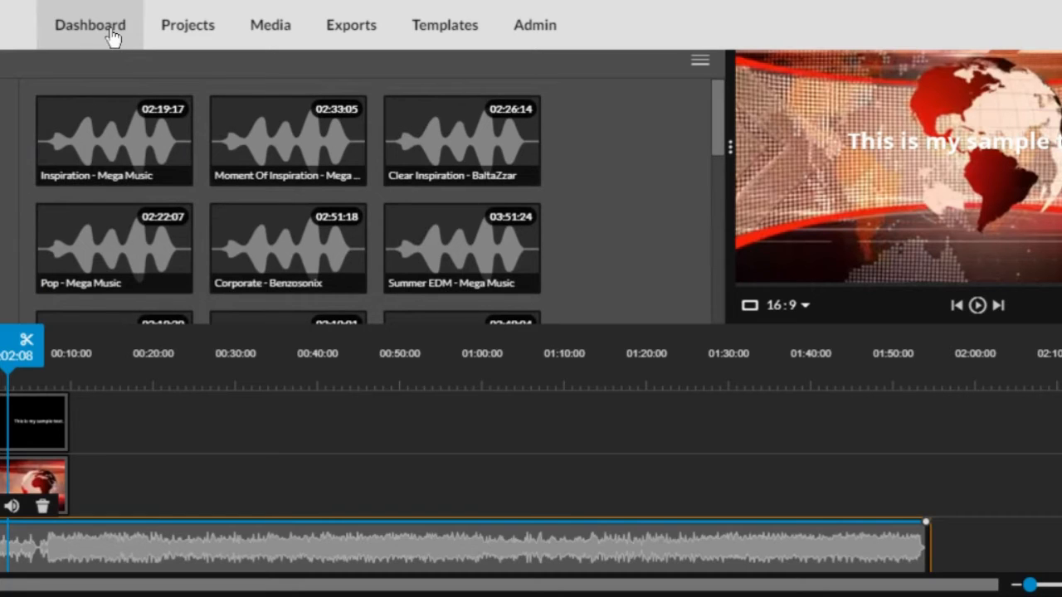
scroll(88, 208, "up", 1)
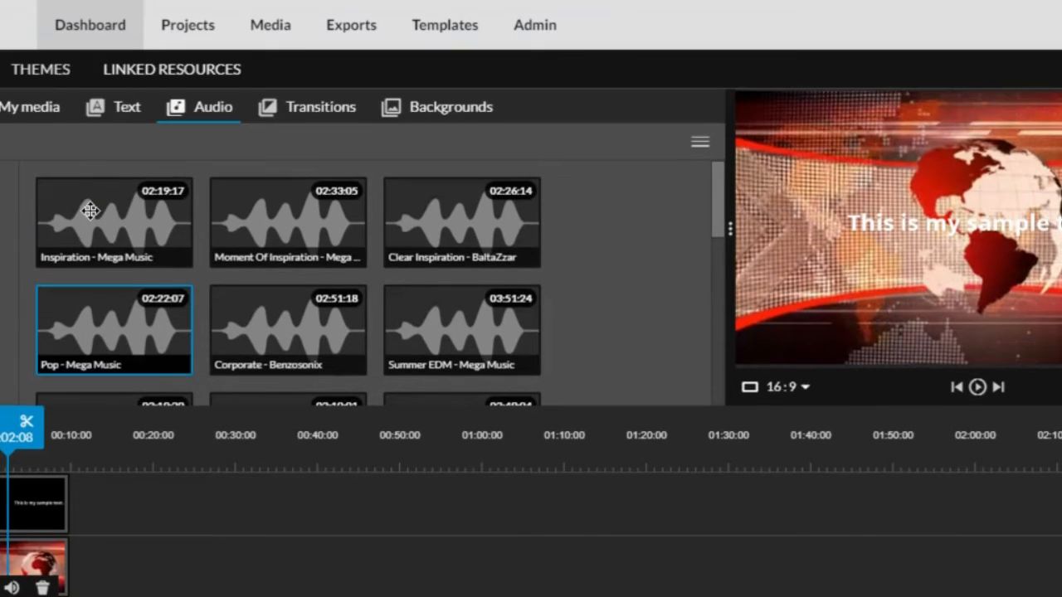
Browse the transition effects, then go back to the My media clip library
left_click(329, 116)
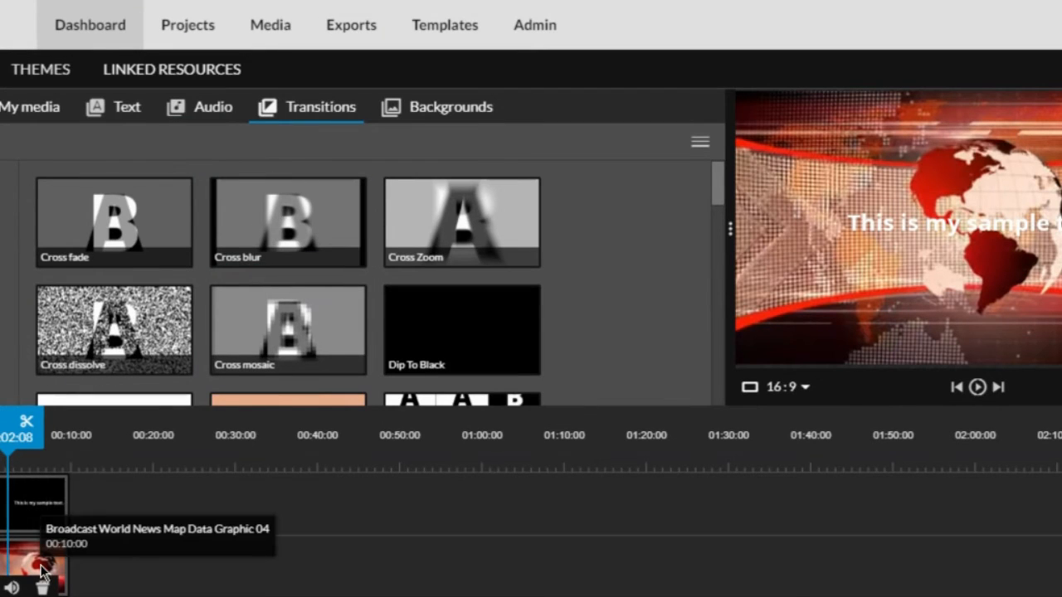
left_click(9, 109)
Search stock footage for cat and add a cat clip after the globe intro at 00:10:00
scroll(475, 357, "down", 5)
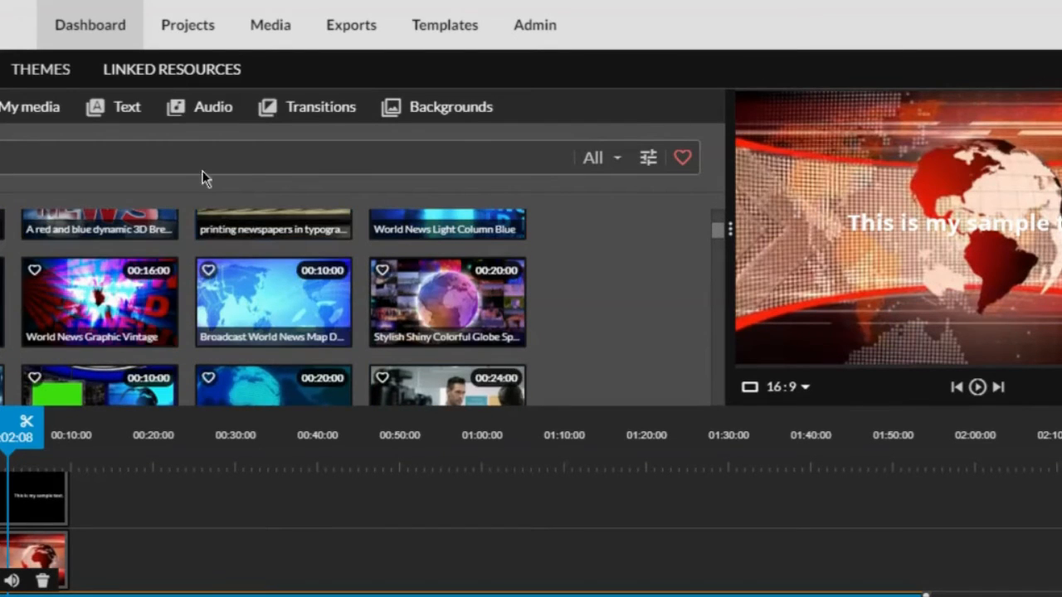
key("Return")
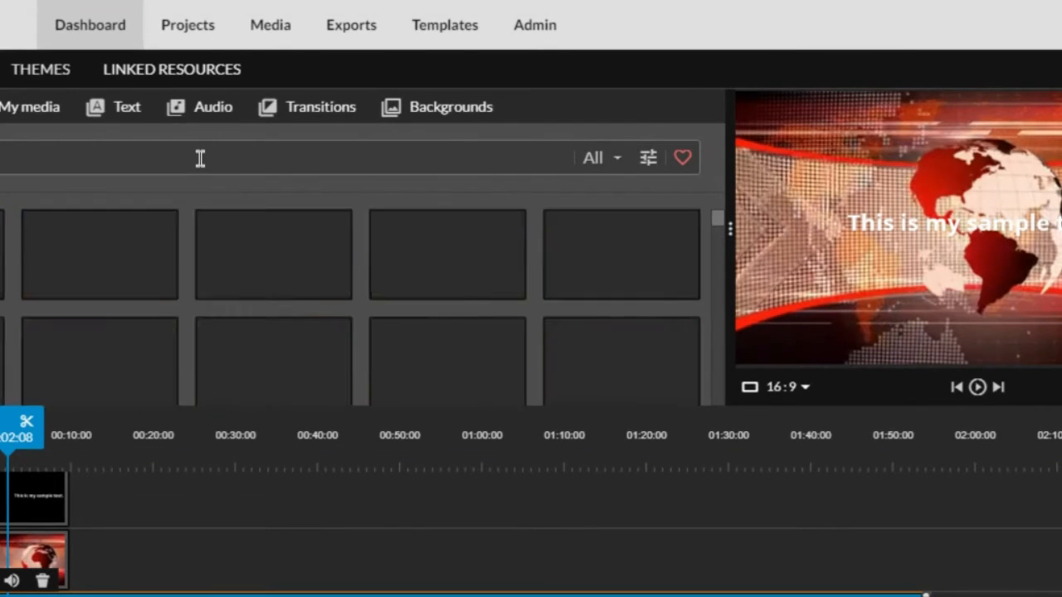
left_click_drag(2, 254, 102, 565)
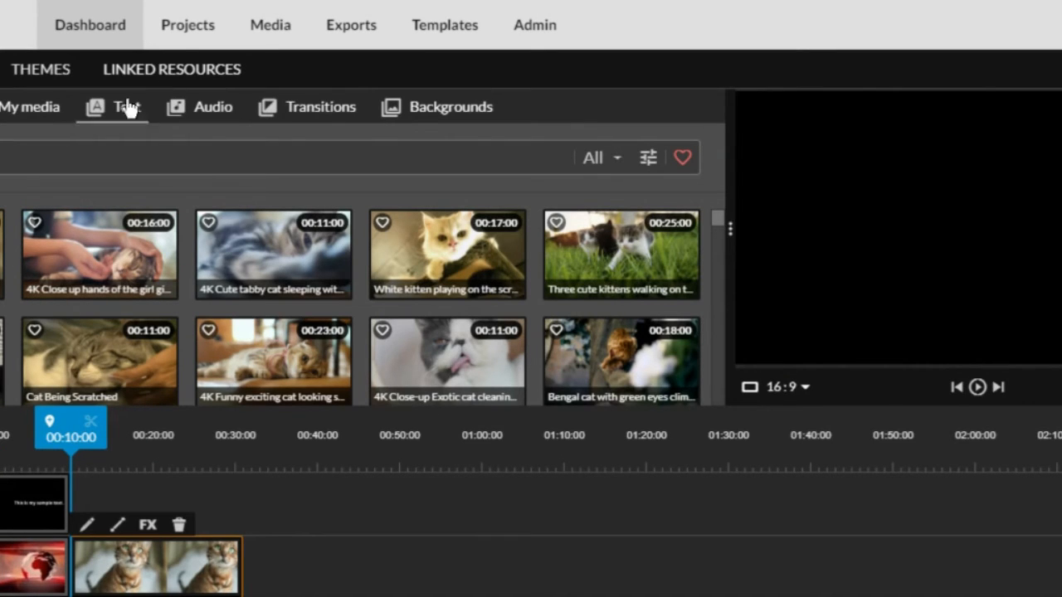
left_click(332, 112)
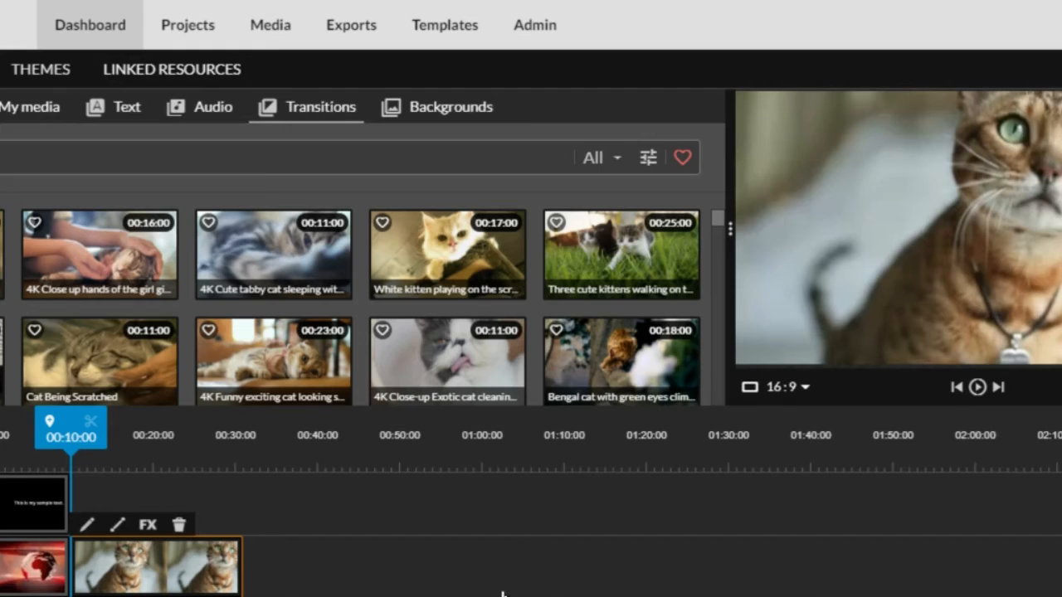
Insert a Cross blur transition between the globe and cat clips and preview it
scroll(411, 431, "down", 1)
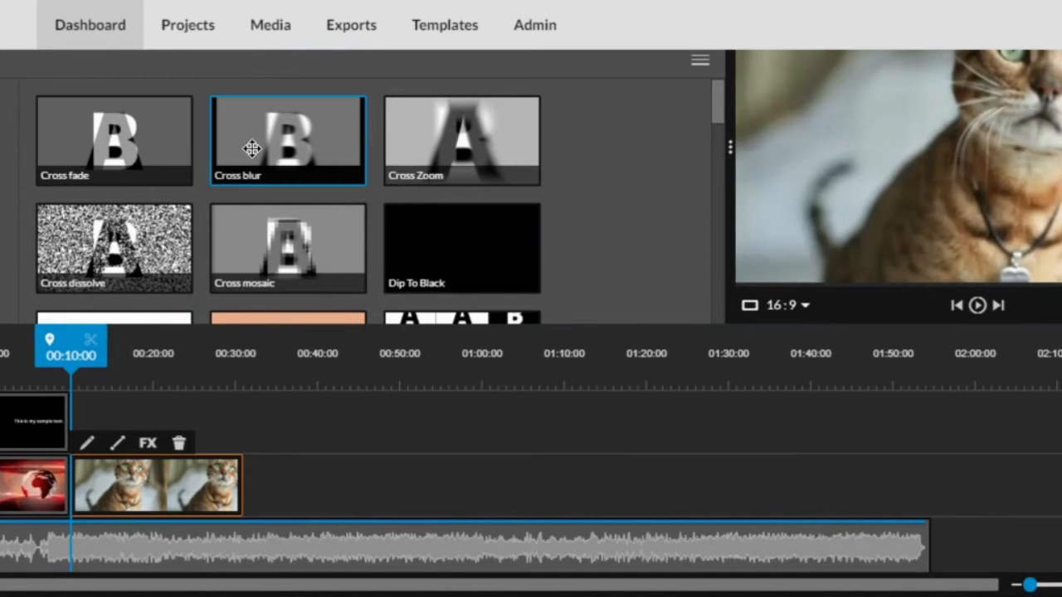
key("space")
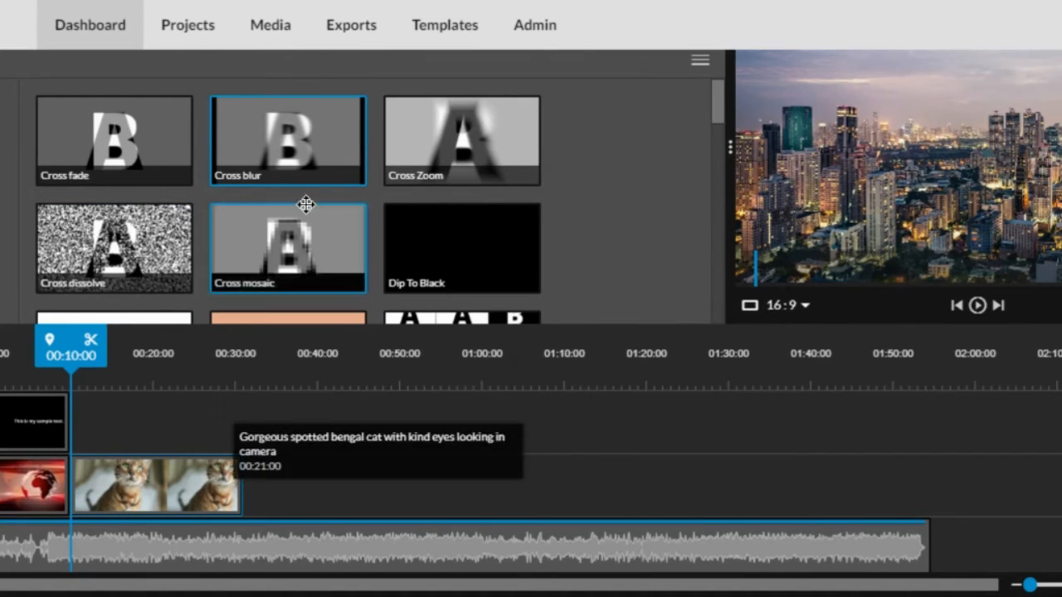
mouse_move(310, 154)
left_mouse_down()
mouse_move(185, 436)
mouse_move(133, 446)
mouse_move(123, 517)
left_mouse_up()
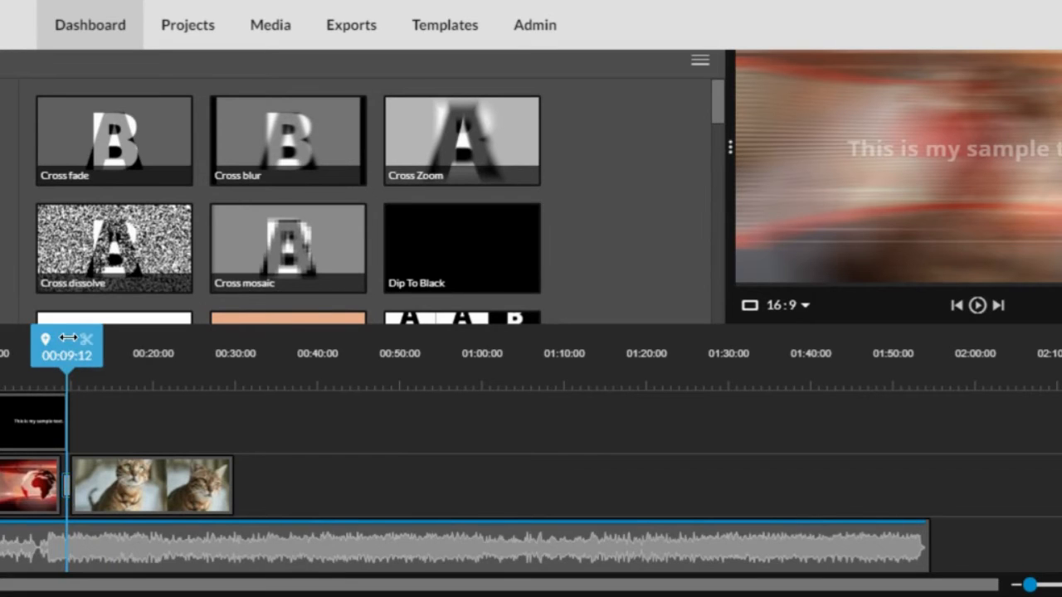
left_click_drag(72, 340, 41, 340)
left_click(978, 305)
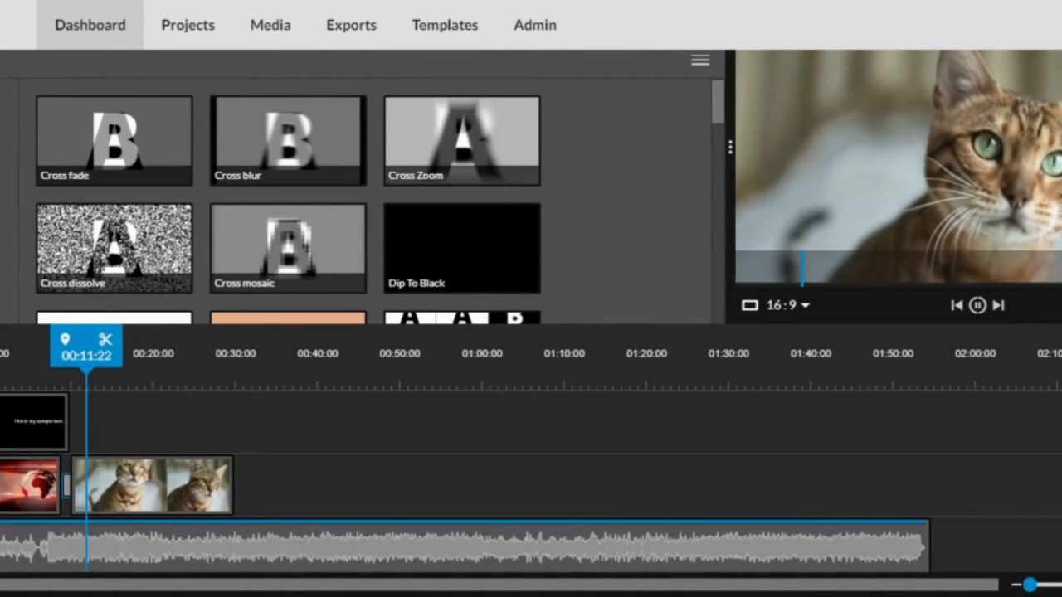
left_click(979, 309)
scroll(204, 248, "up", 1)
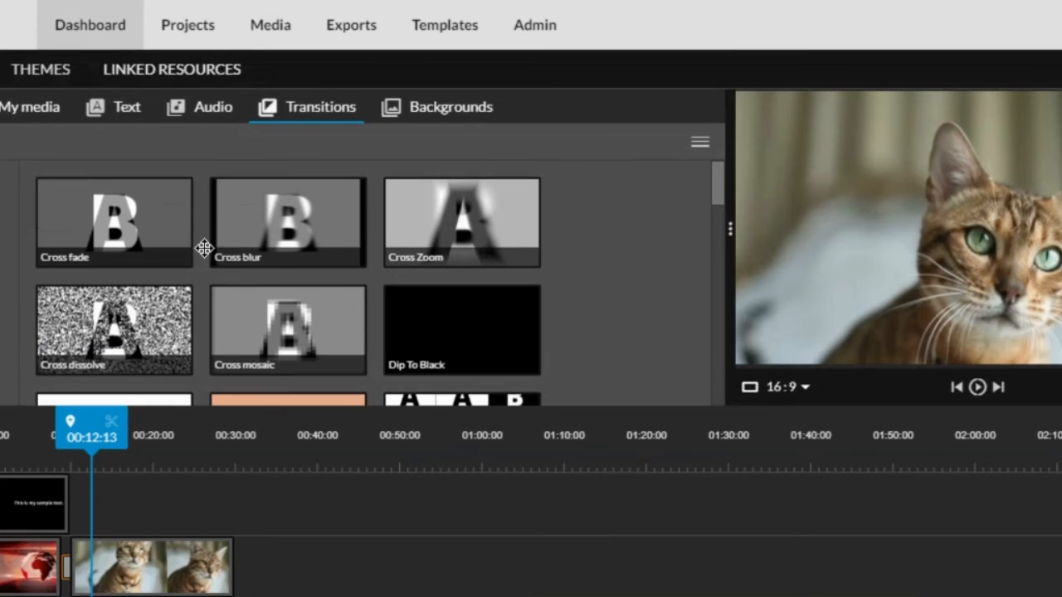
left_click(458, 116)
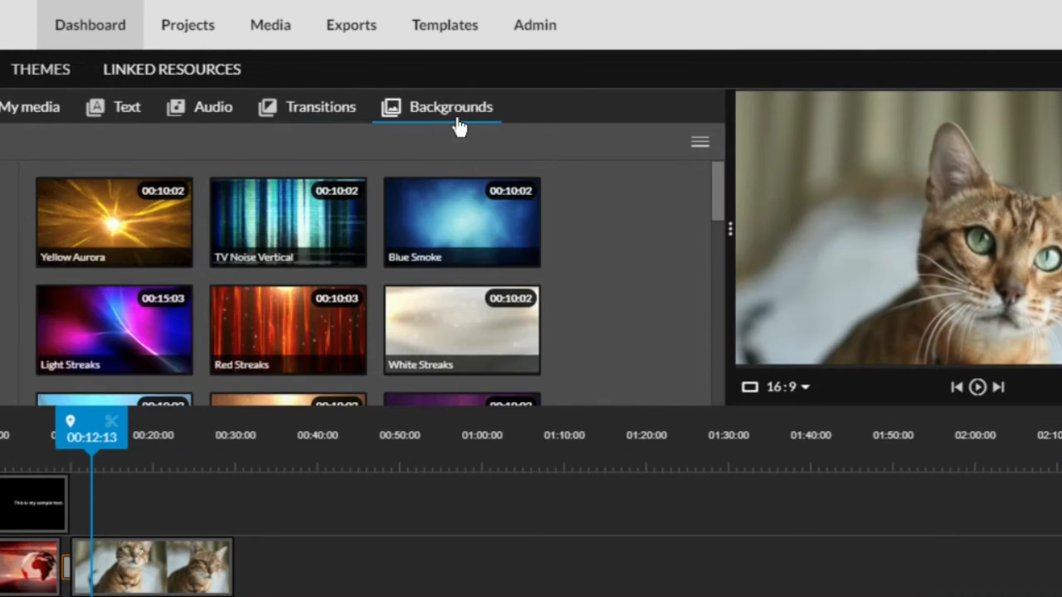
Add Yellow Aurora to the upper track and move it to start at 00:30
left_click(112, 219)
left_click_drag(111, 219, 101, 490)
left_click(977, 388)
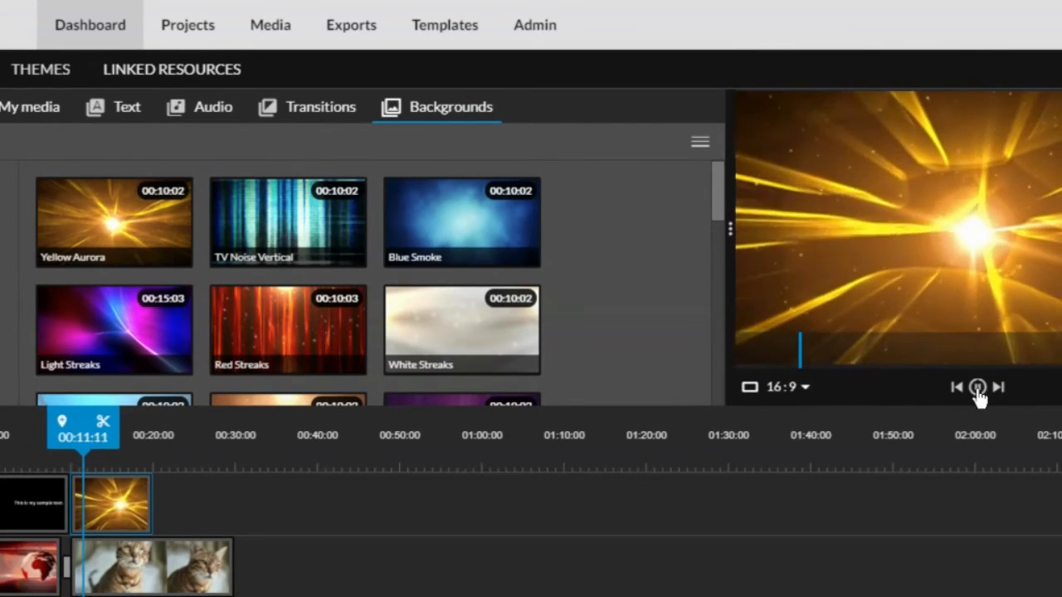
left_click(977, 387)
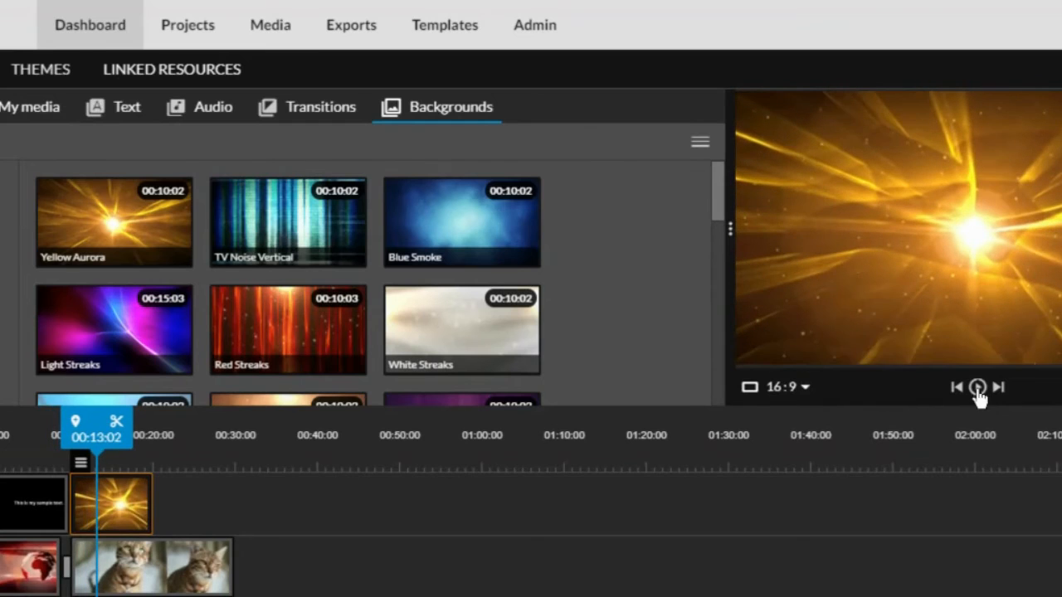
left_click_drag(101, 515, 258, 534)
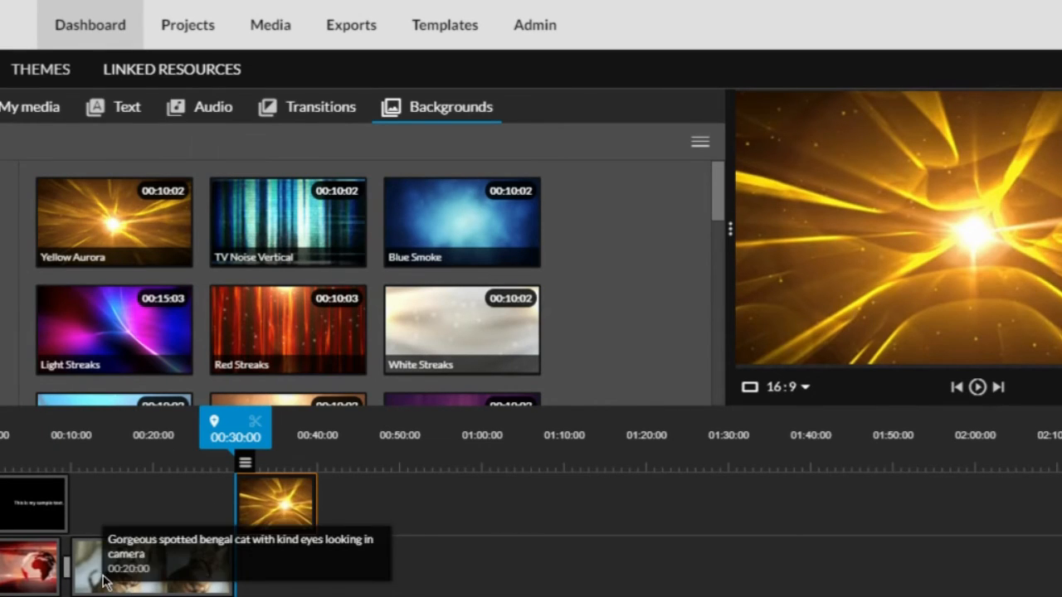
Lengthen the Yellow Aurora clip, split it at 00:39, and delete the leftover tail
left_click_drag(235, 428, 142, 429)
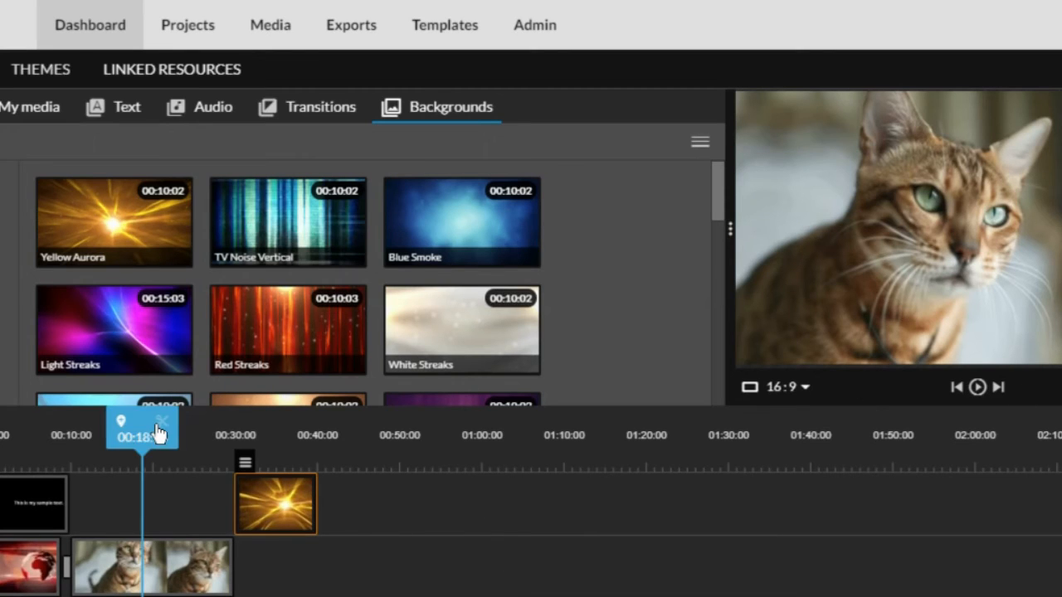
left_click_drag(127, 431, 203, 436)
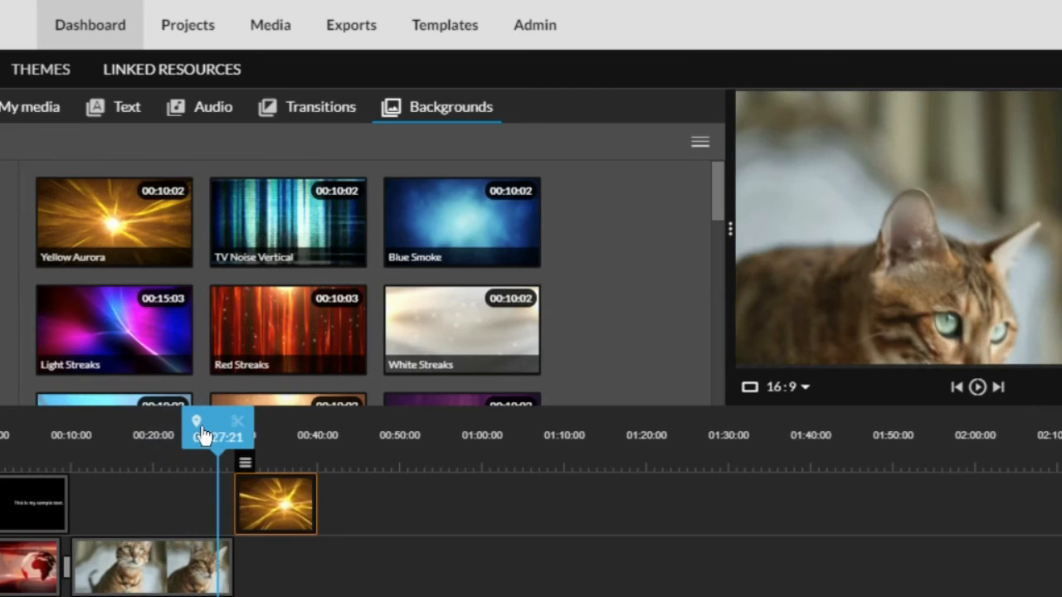
left_click_drag(315, 502, 284, 495)
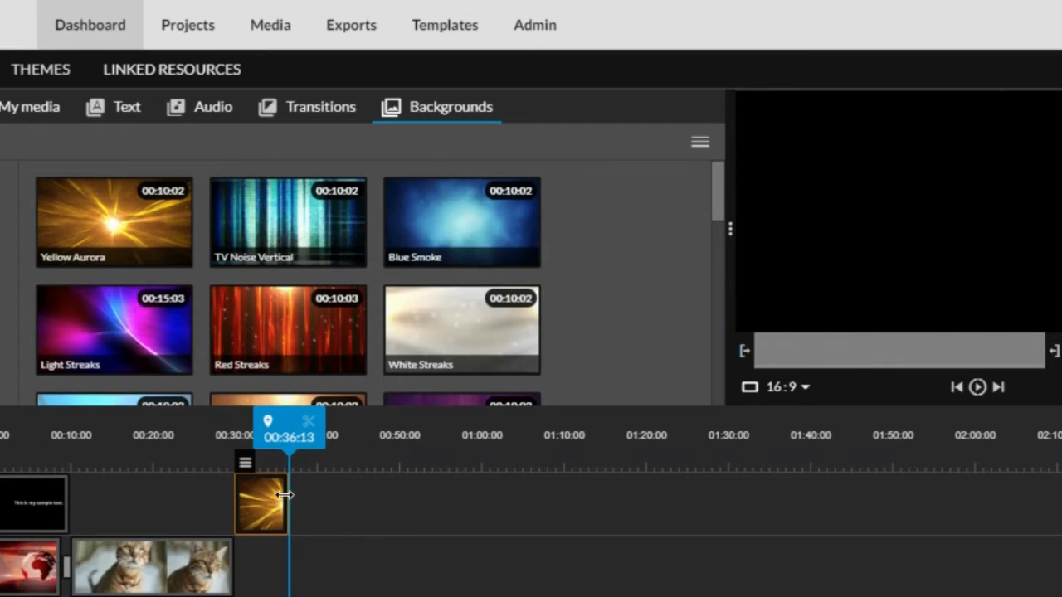
left_click_drag(284, 495, 372, 501)
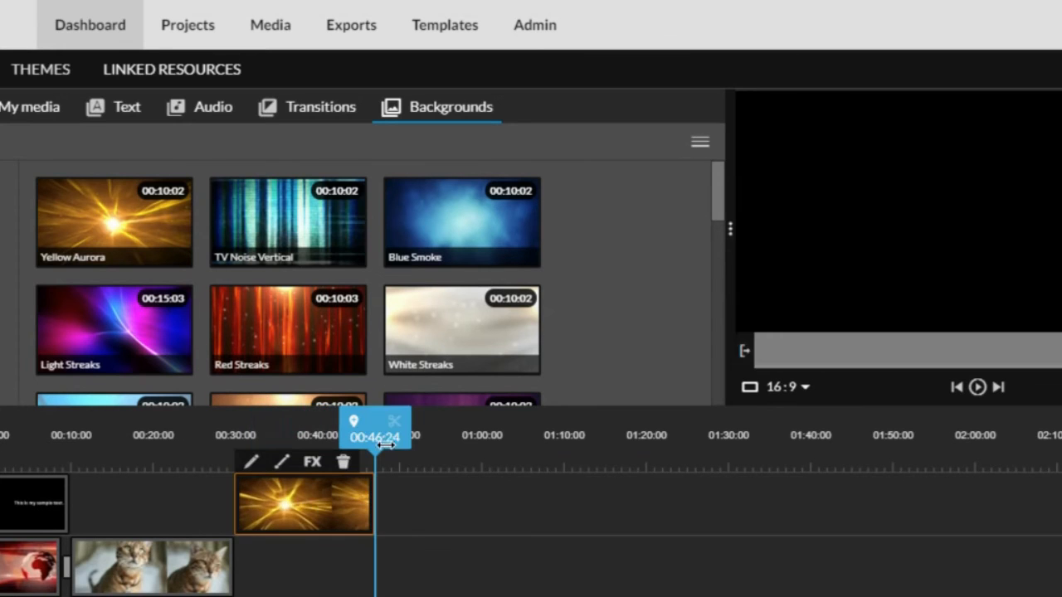
left_click_drag(368, 420, 309, 420)
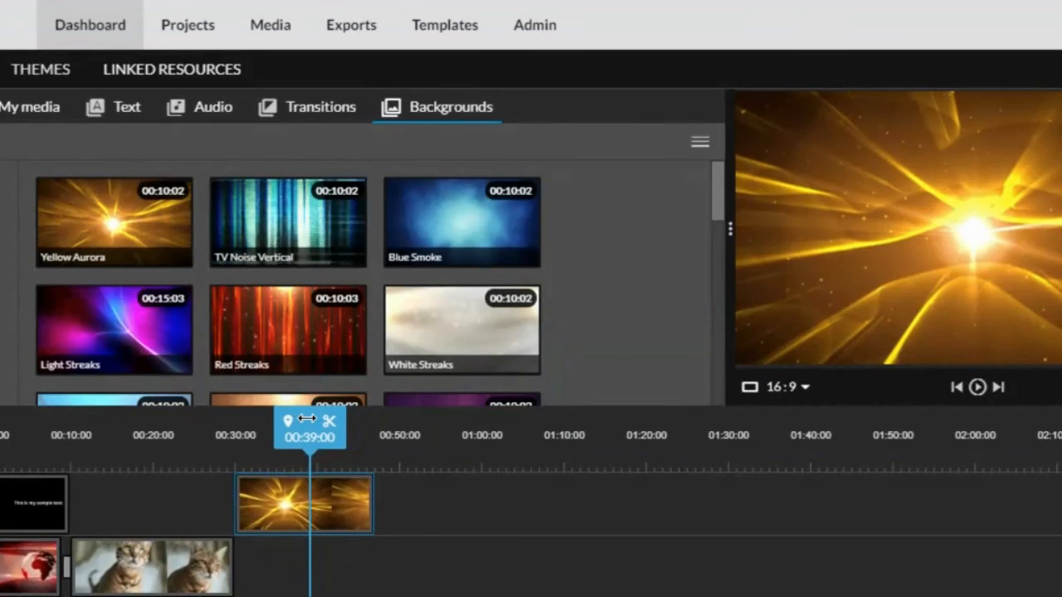
left_click(329, 428)
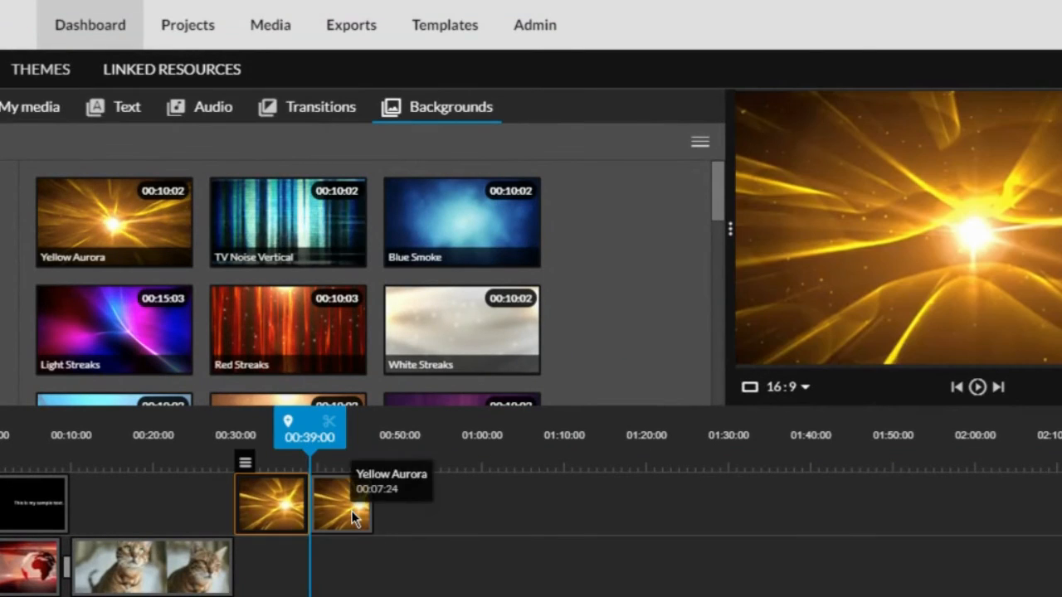
left_click(351, 510)
key("Delete")
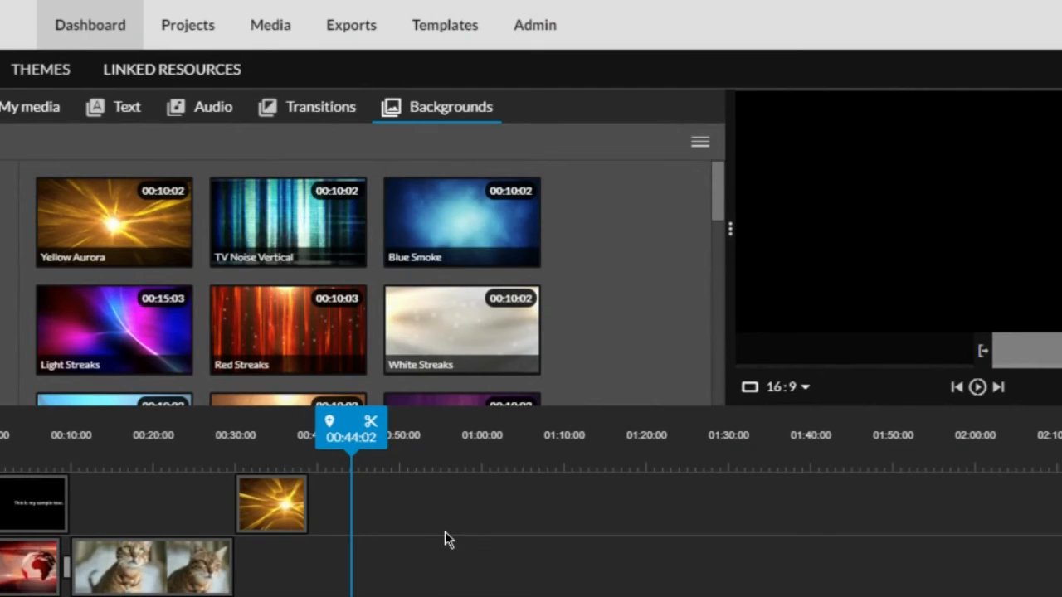
left_click_drag(347, 411, 247, 406)
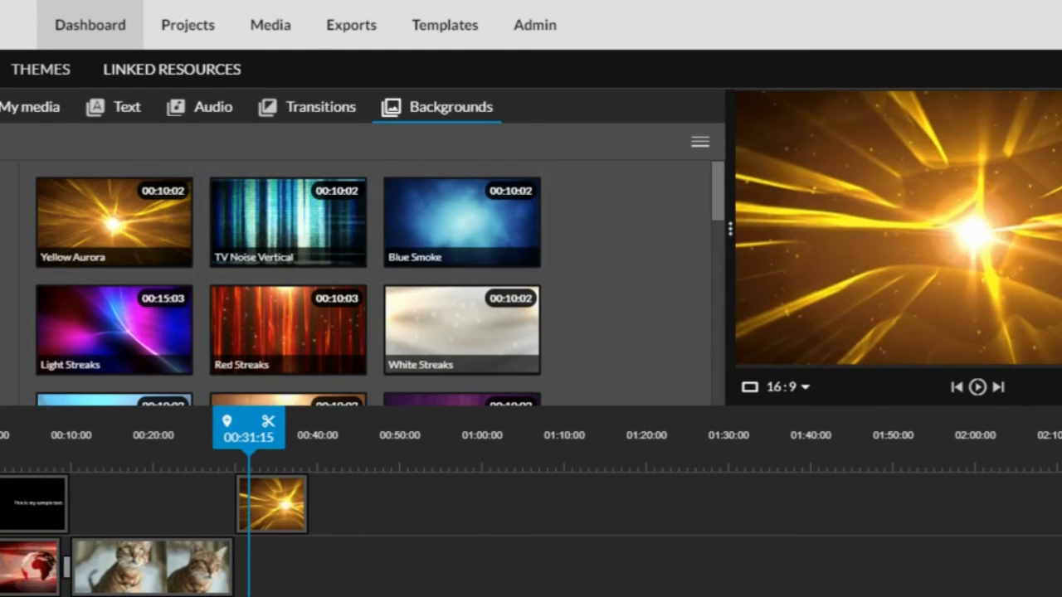
Place the Heart frame from the frame backgrounds over the cat clip at 00:10, then preview from the clip's start
left_click(7, 216)
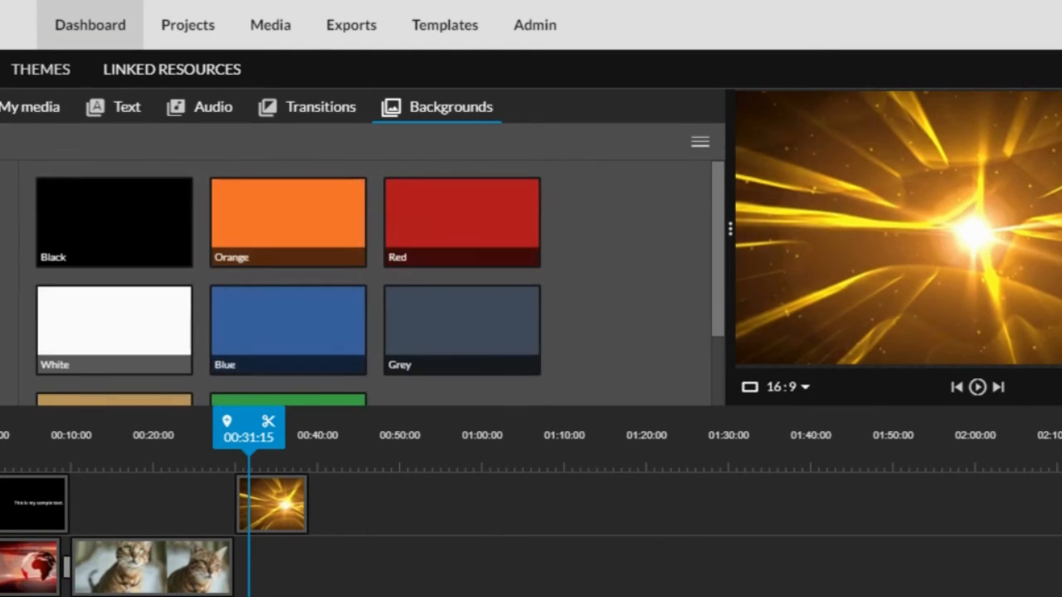
left_click(3, 246)
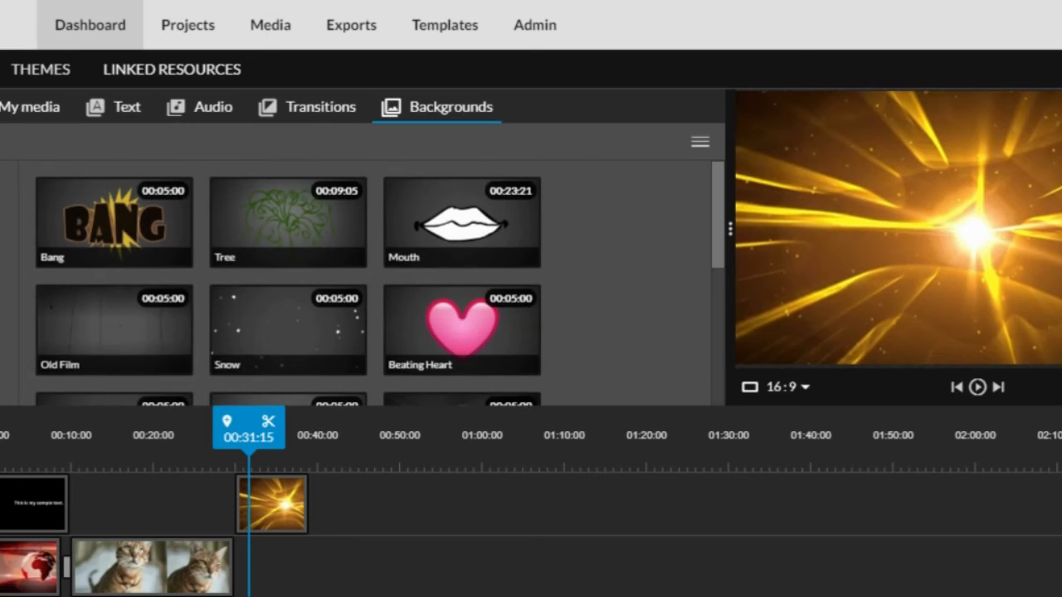
left_click(3, 276)
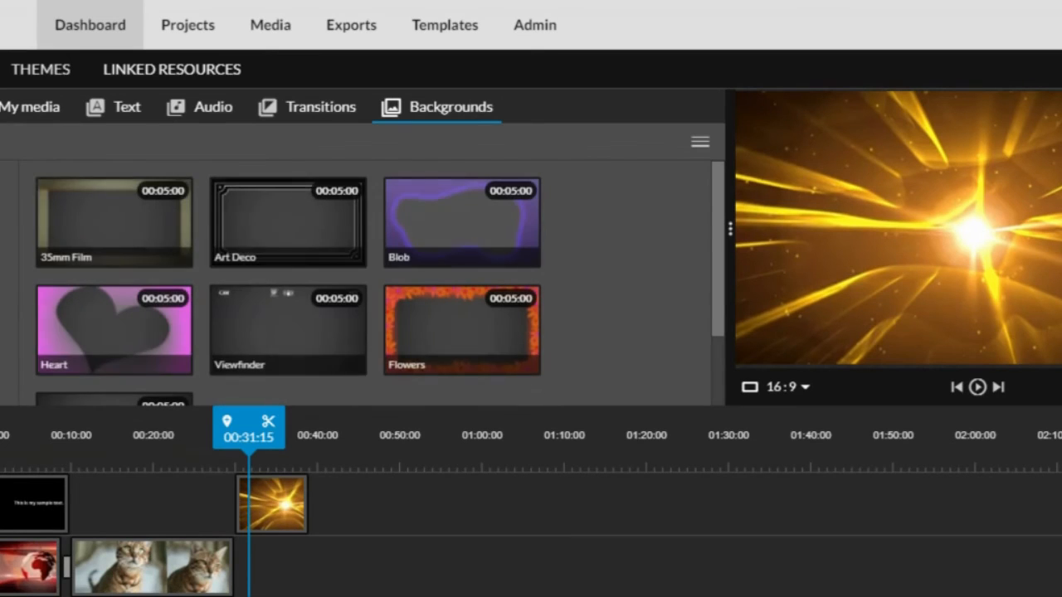
left_click_drag(146, 347, 227, 508)
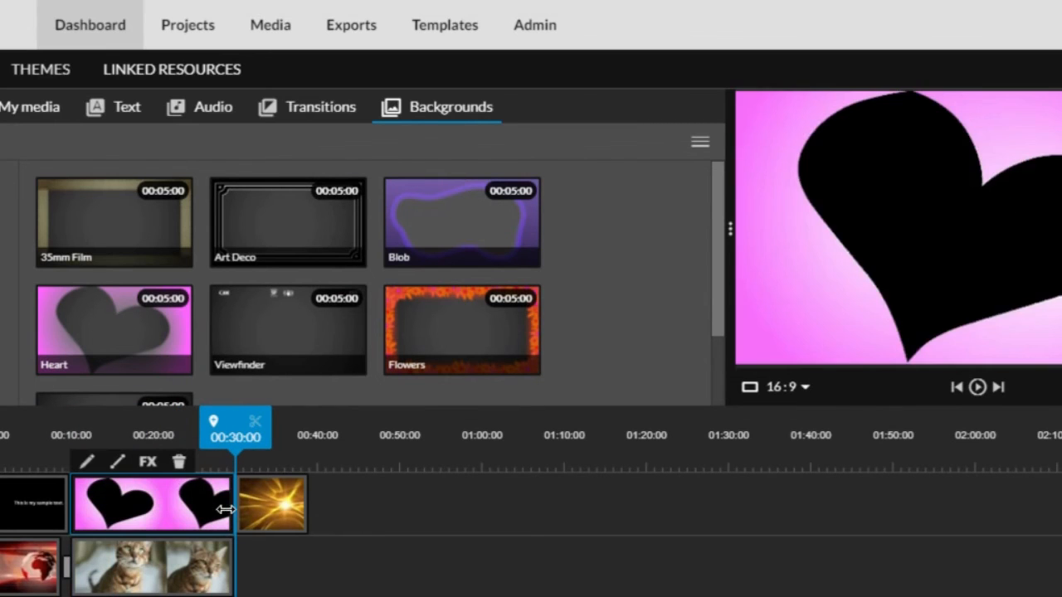
left_click_drag(236, 418, 75, 420)
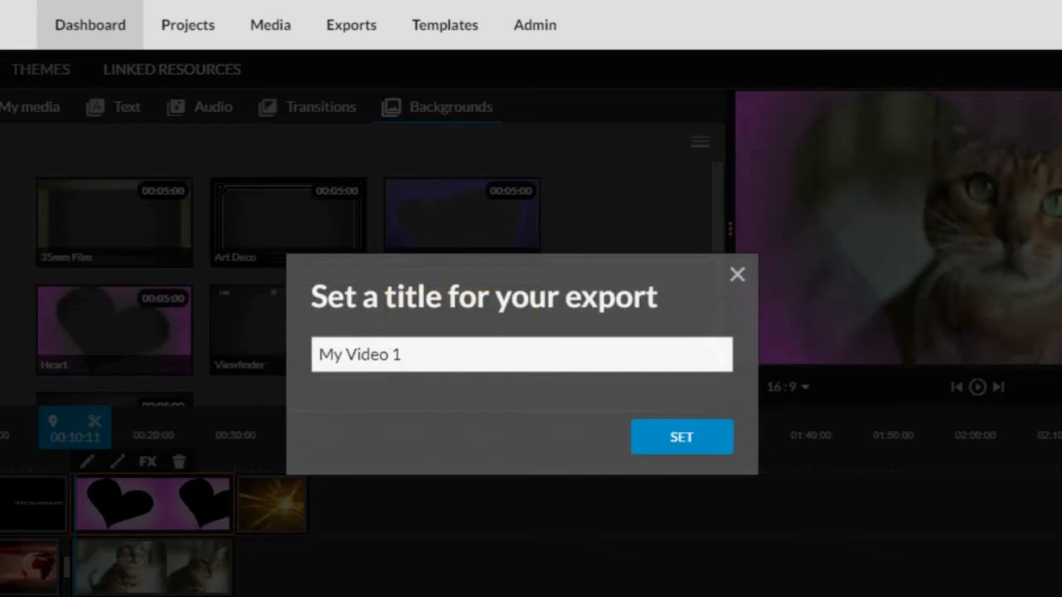
Rename the export title from 'My Video 1' to 'Project'
left_click_drag(475, 338, 107, 492)
type("Project")
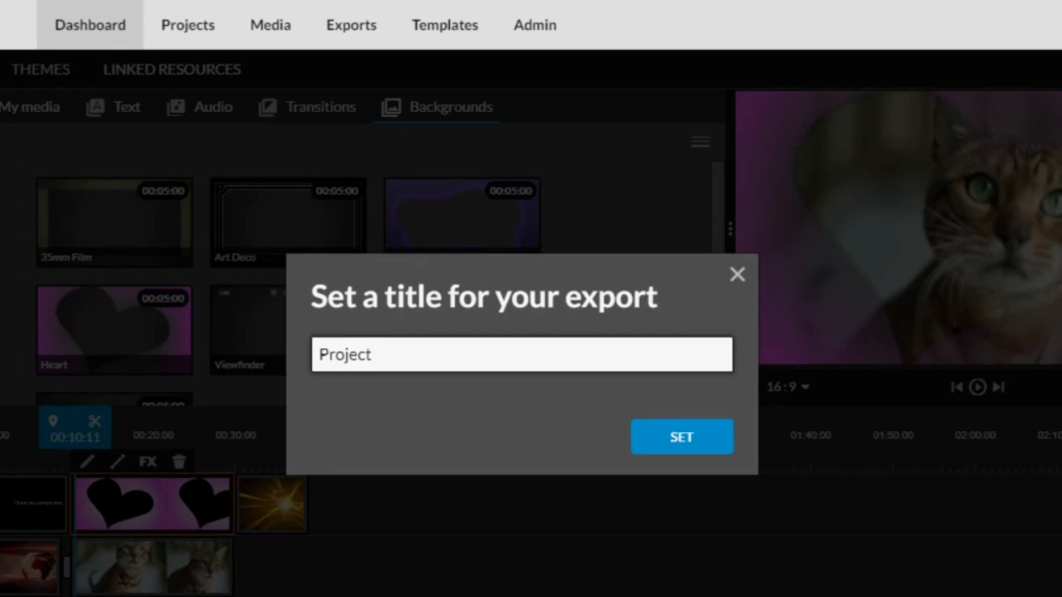
left_click(636, 440)
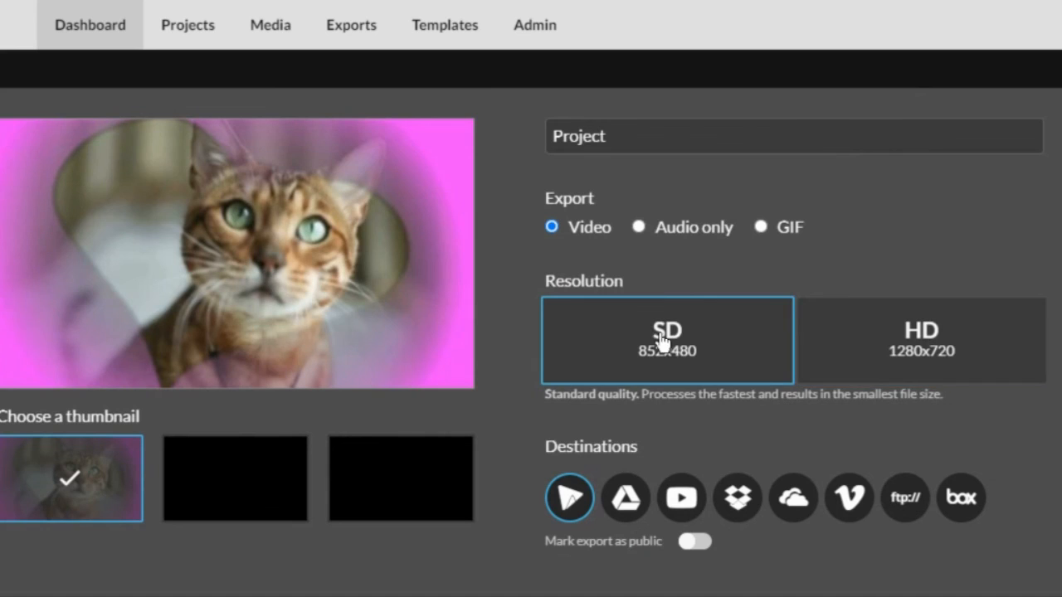
Choose HD 1280x720 resolution and start the export
left_click(934, 375)
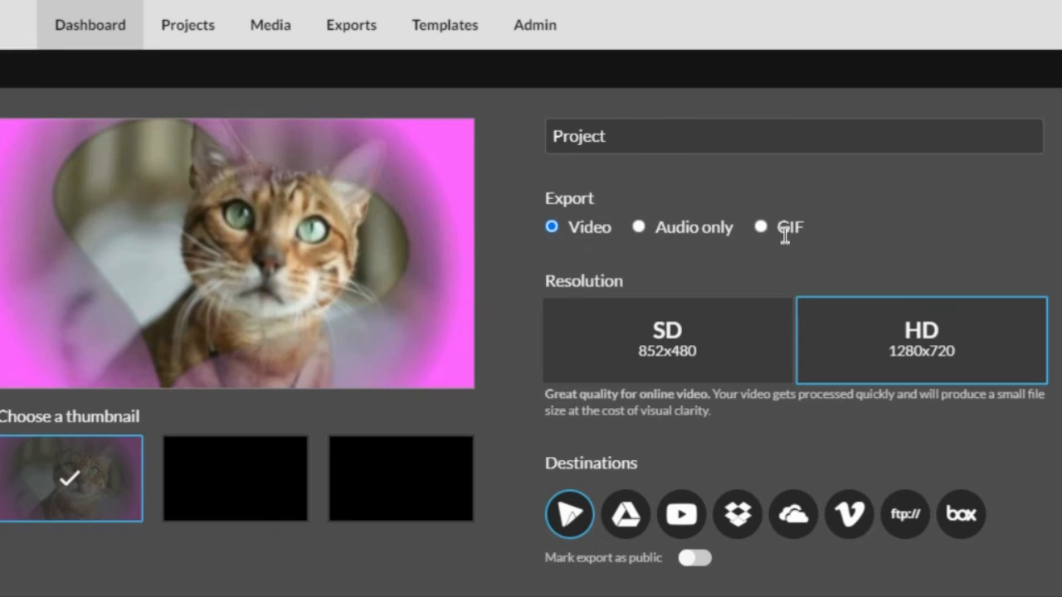
scroll(904, 340, "down", 1)
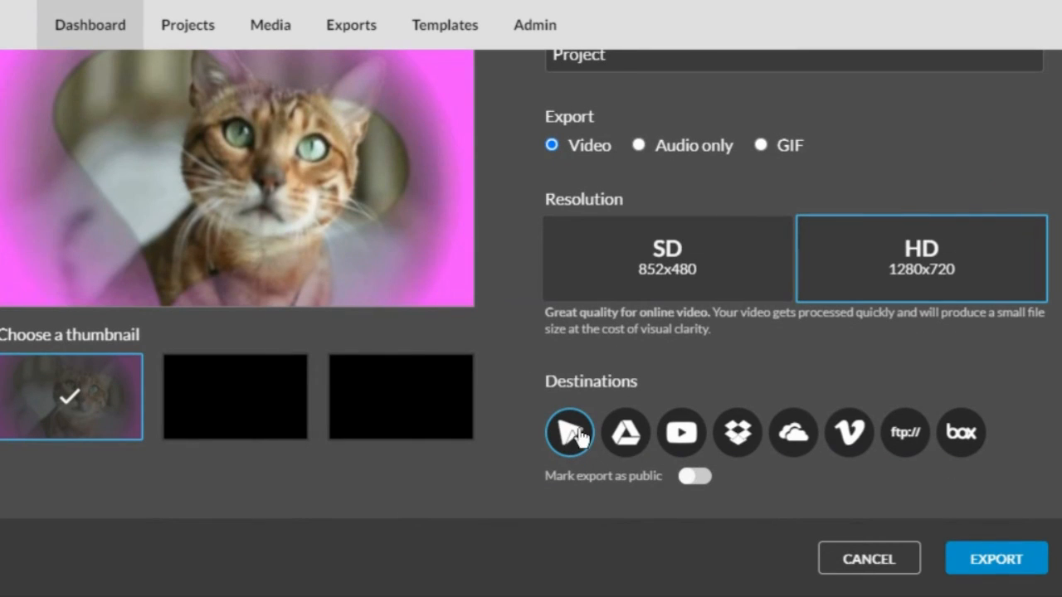
left_click(627, 440)
left_click(998, 560)
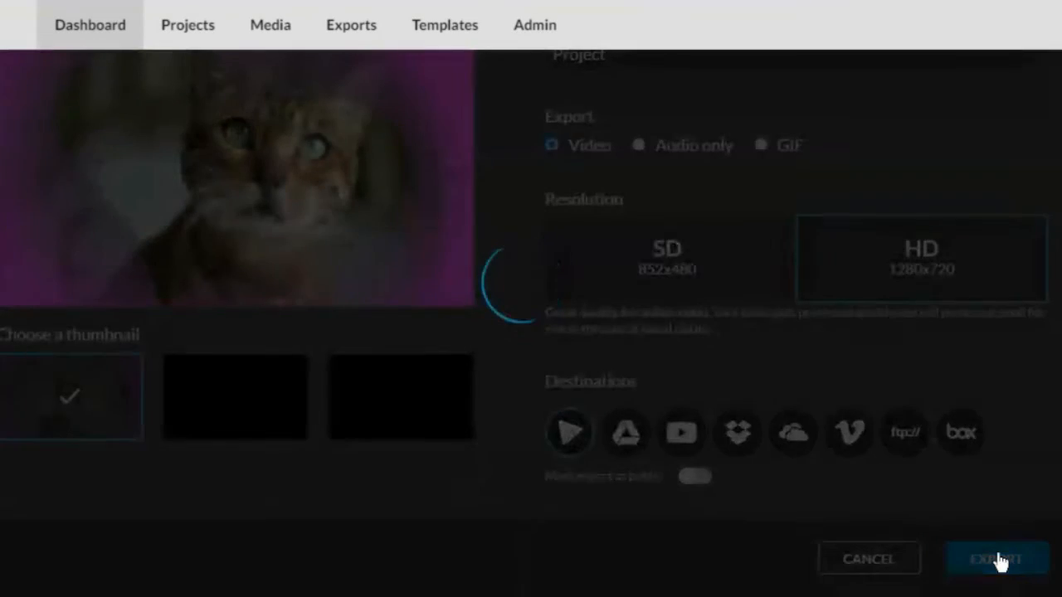